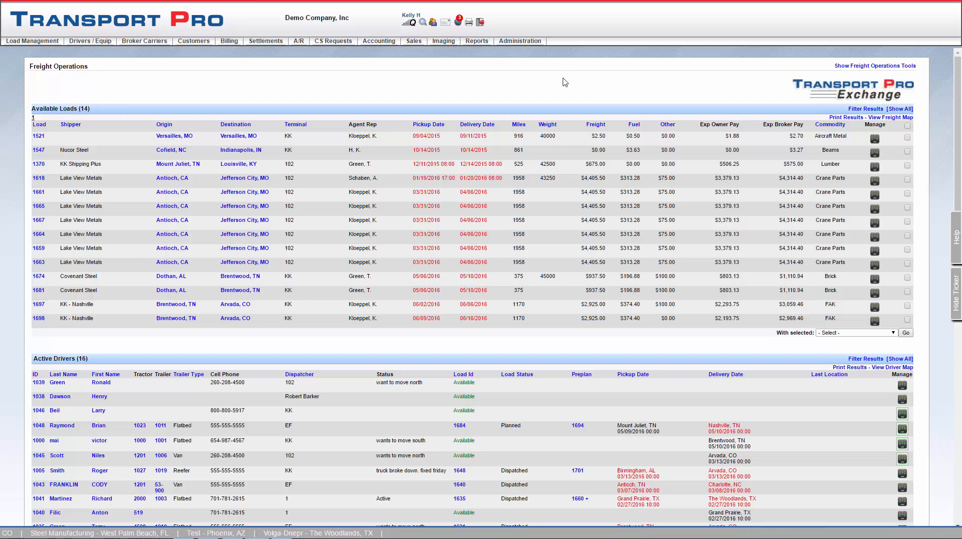
Step: Start a new settlement code with the code DET and the internal description Detention
mouse_move(531, 42)
mouse_move(563, 113)
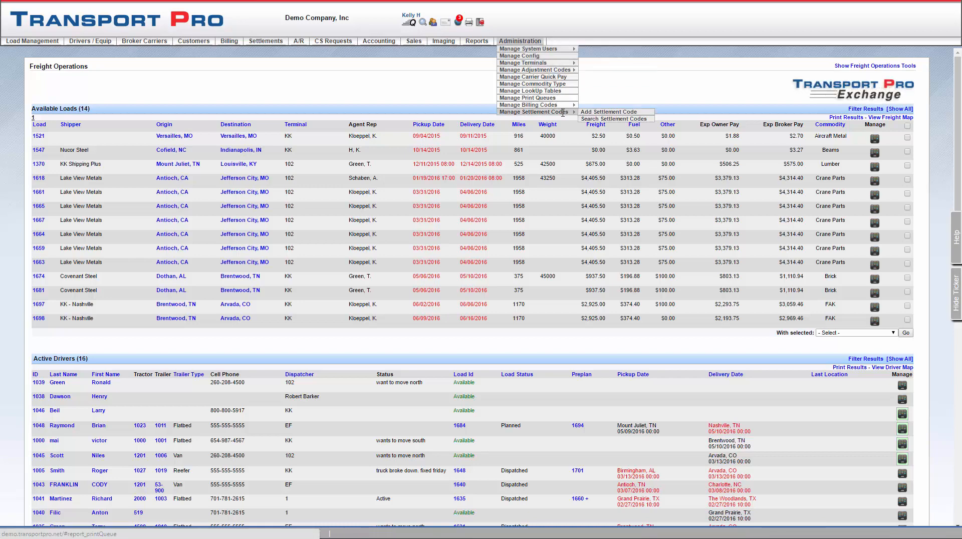
click(609, 111)
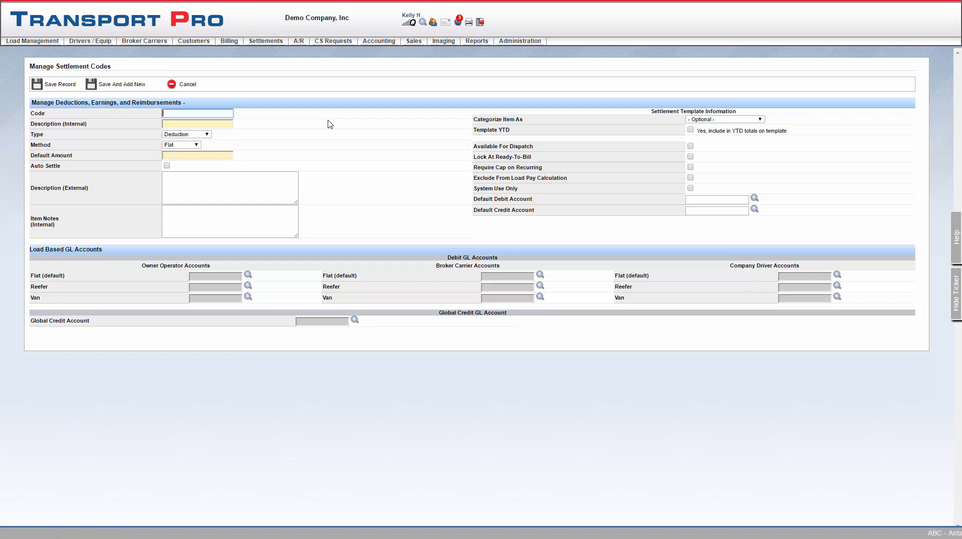
text(DE)
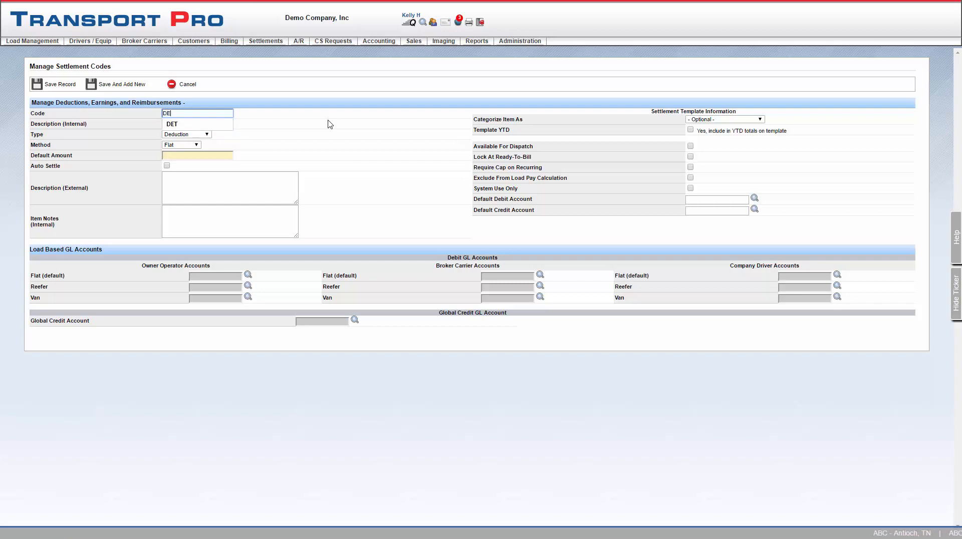
text(T)
click(214, 123)
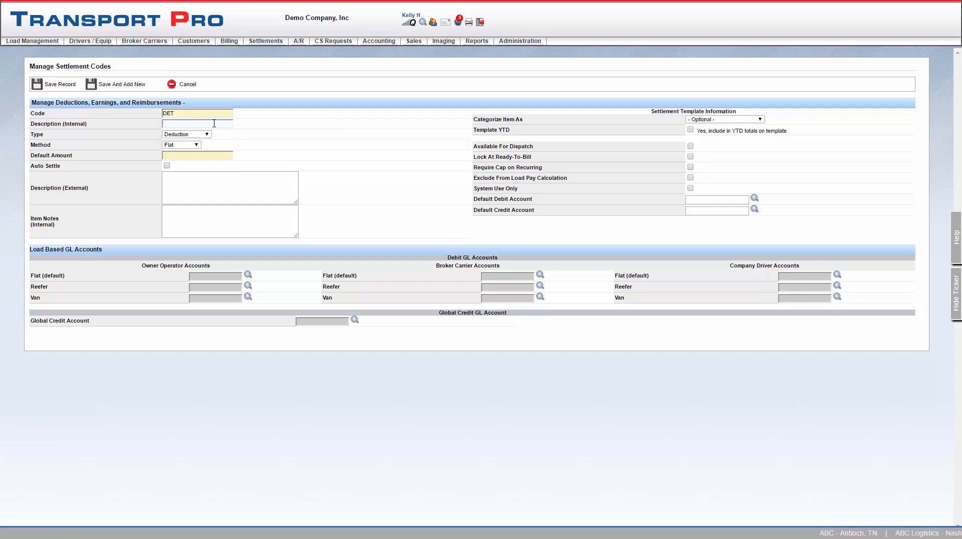
text(Detention)
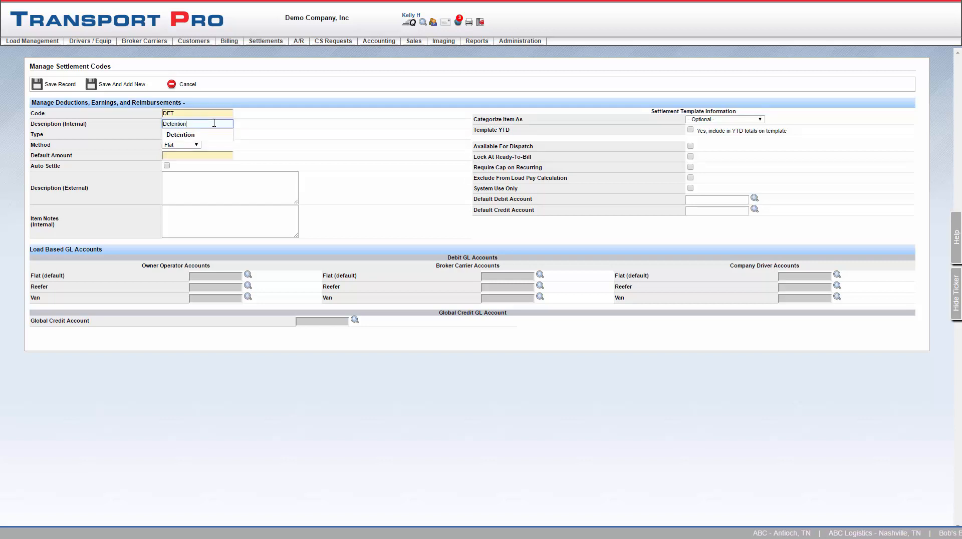
click(286, 129)
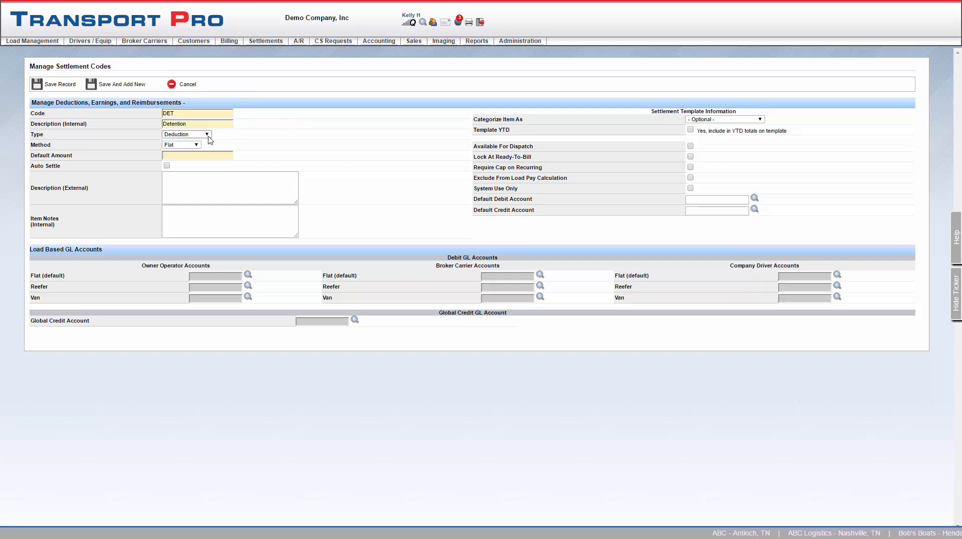
Step: Set the settlement code's type to Earning and its default amount to 50
click(208, 136)
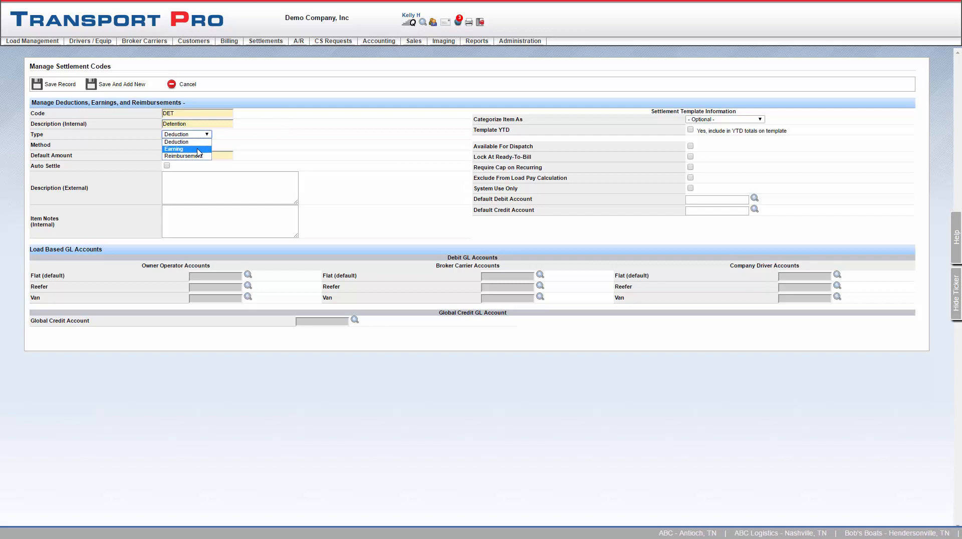
click(198, 150)
click(227, 146)
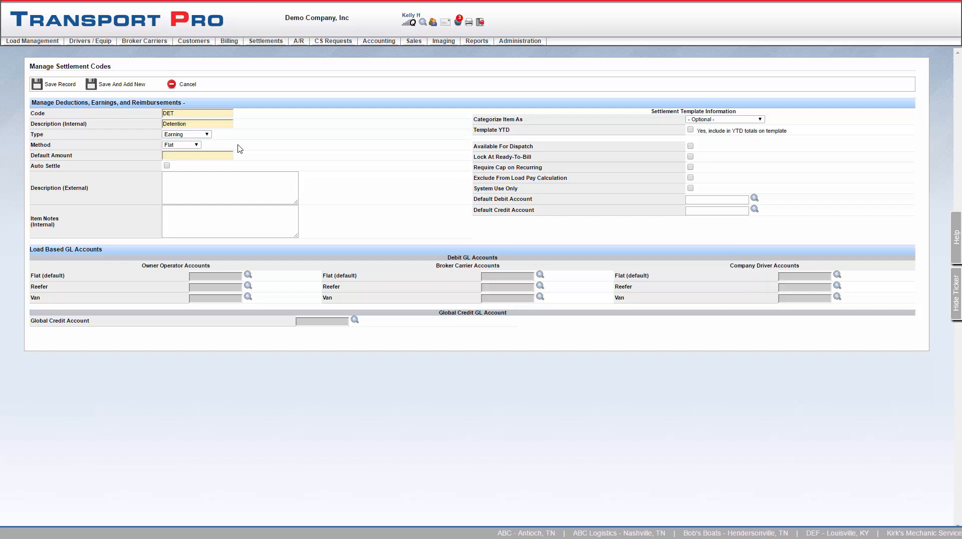
click(219, 157)
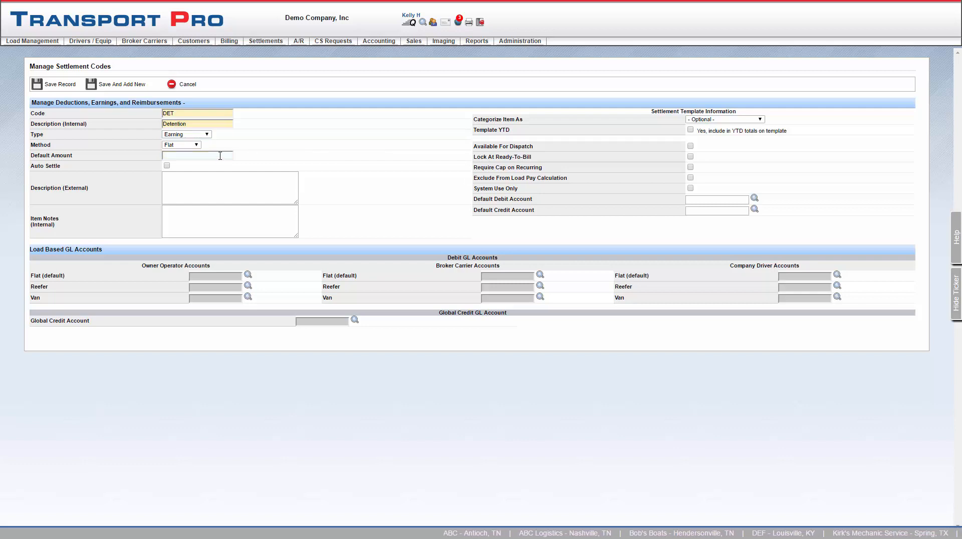
click(219, 156)
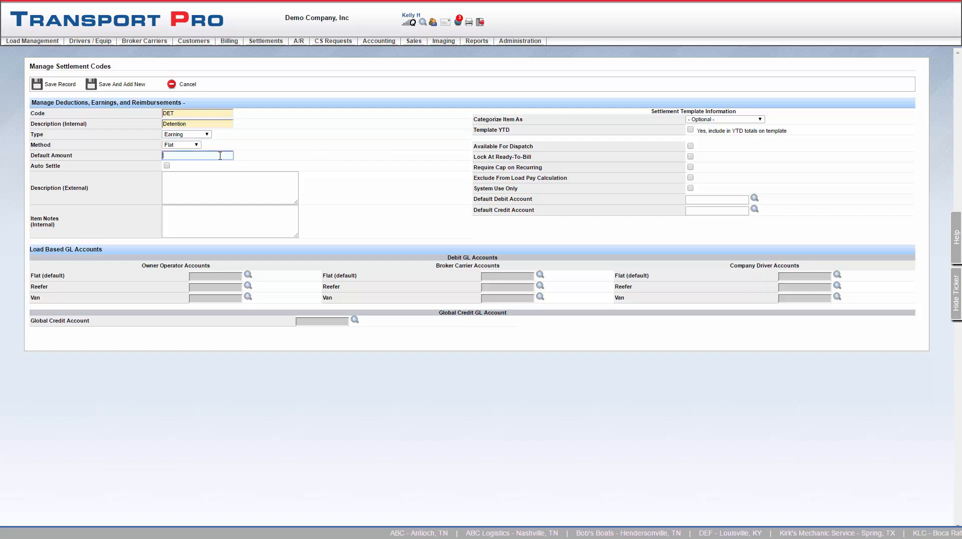
text(50)
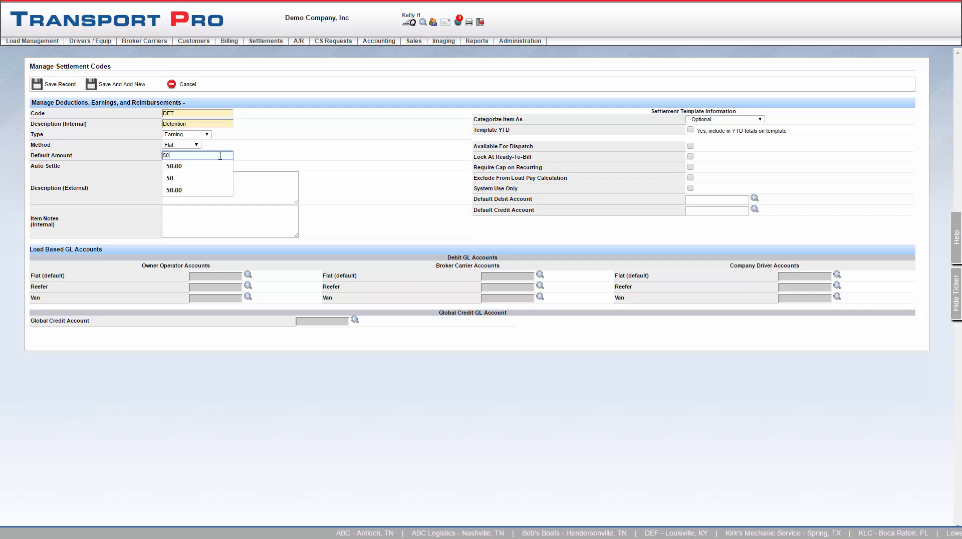
click(246, 153)
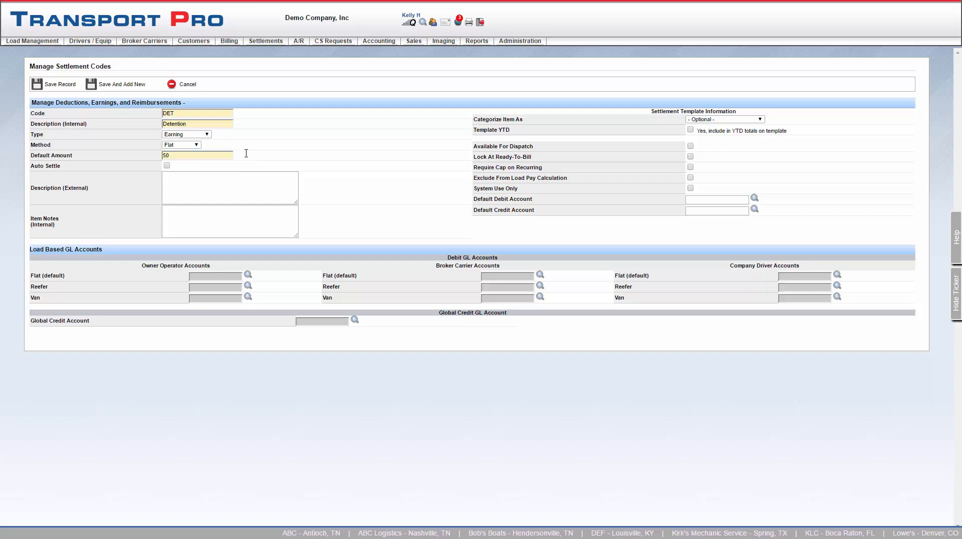
Step: Enter Detention as the external description and leave the internal item notes empty
click(165, 178)
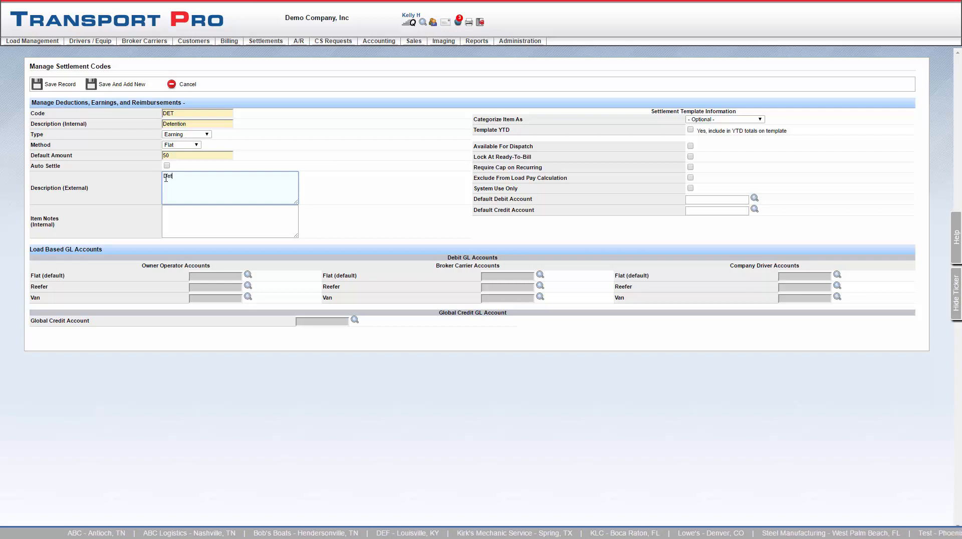
click(353, 174)
click(213, 224)
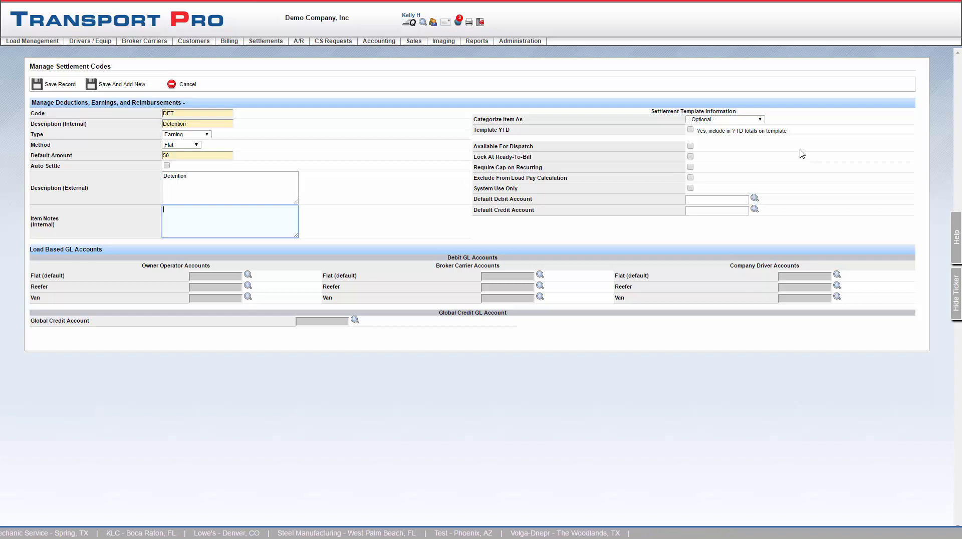
Step: Examine the Categorize Item As choices and try including the code in the template's YTD totals
click(760, 120)
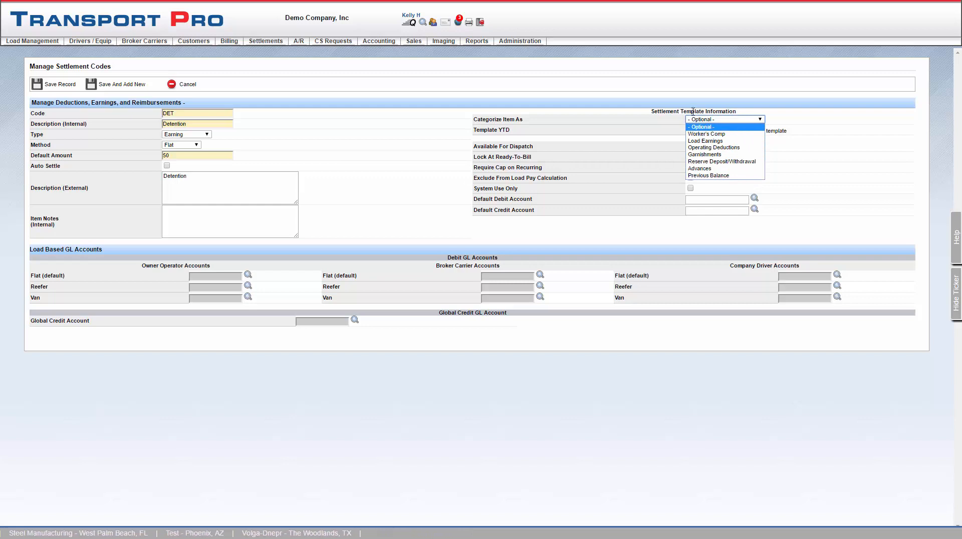
click(818, 159)
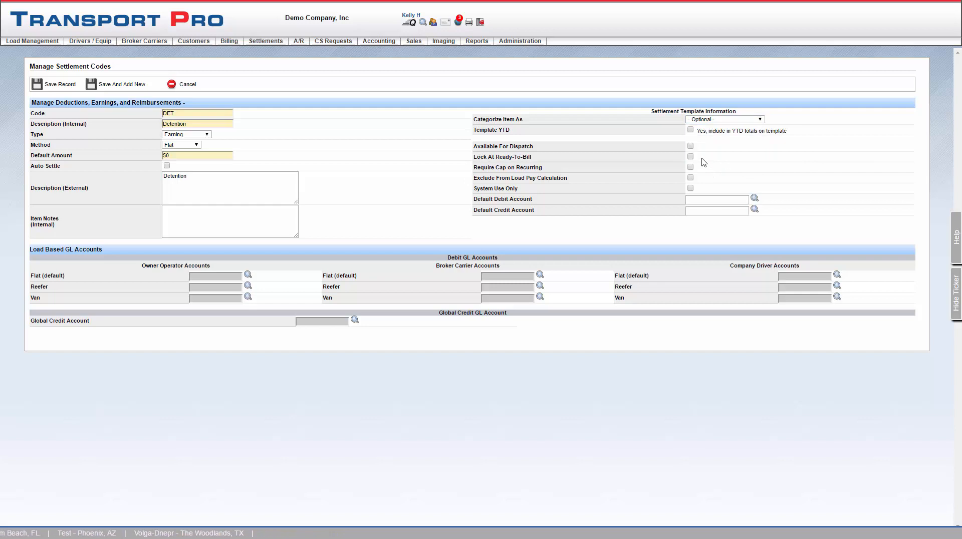
click(754, 119)
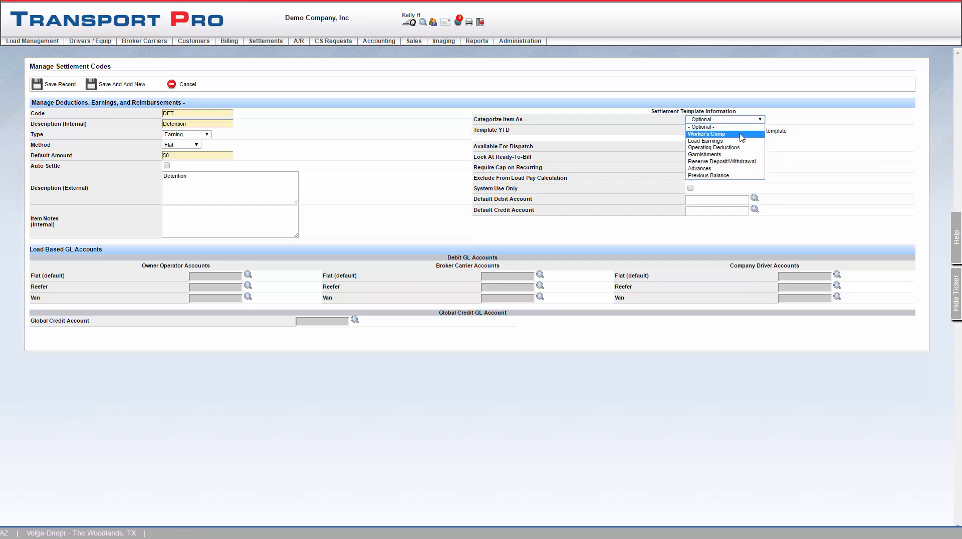
click(770, 181)
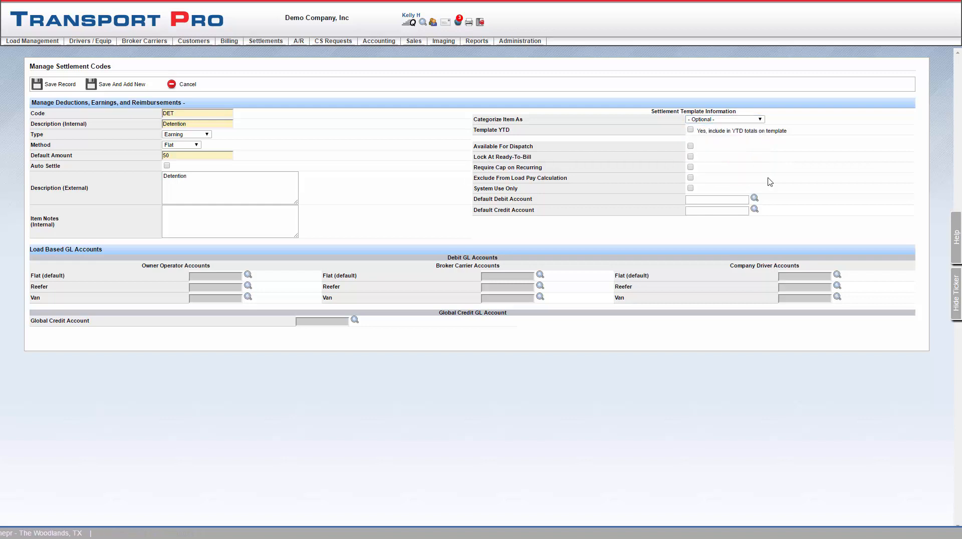
click(691, 130)
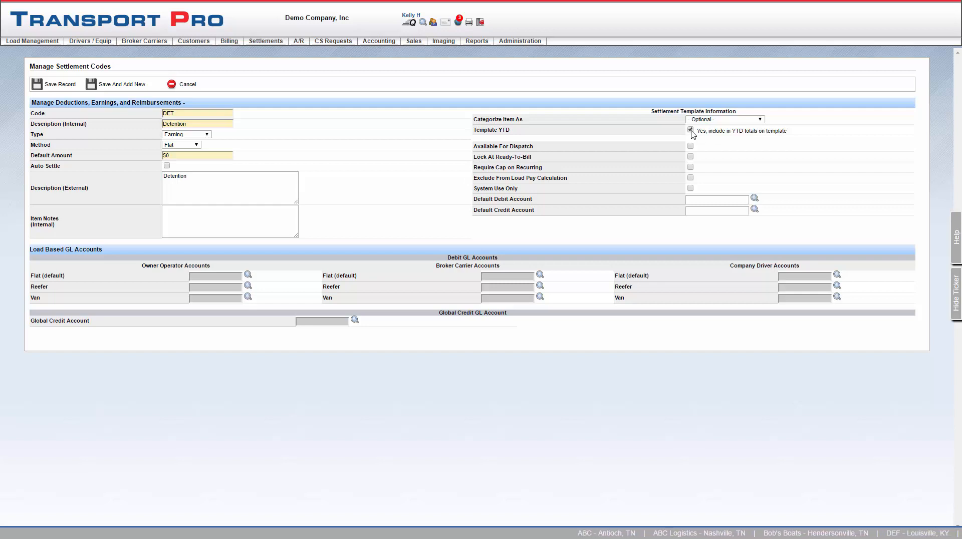
click(691, 131)
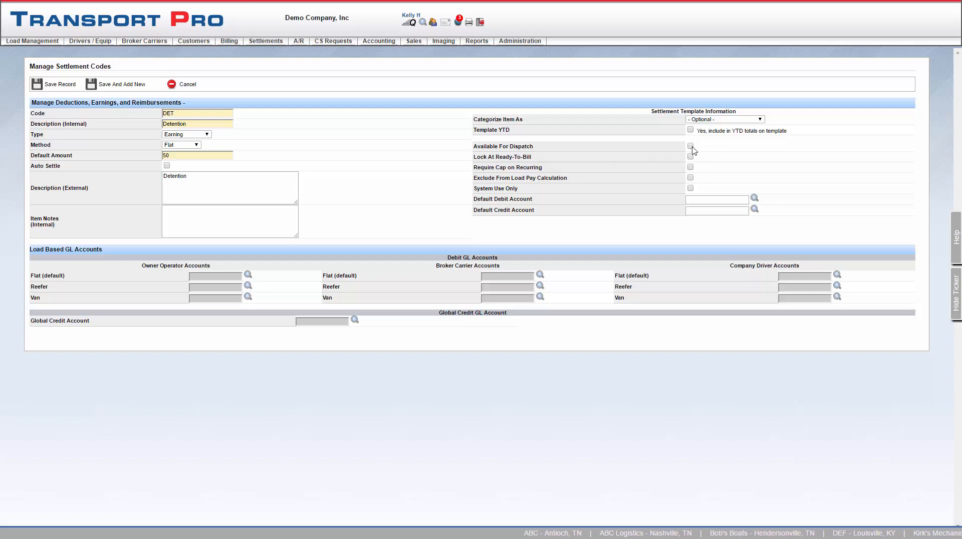
Step: Make the code available for dispatch and go over the default flat debit GL account fields for owner operators, broker carriers and company drivers
click(691, 147)
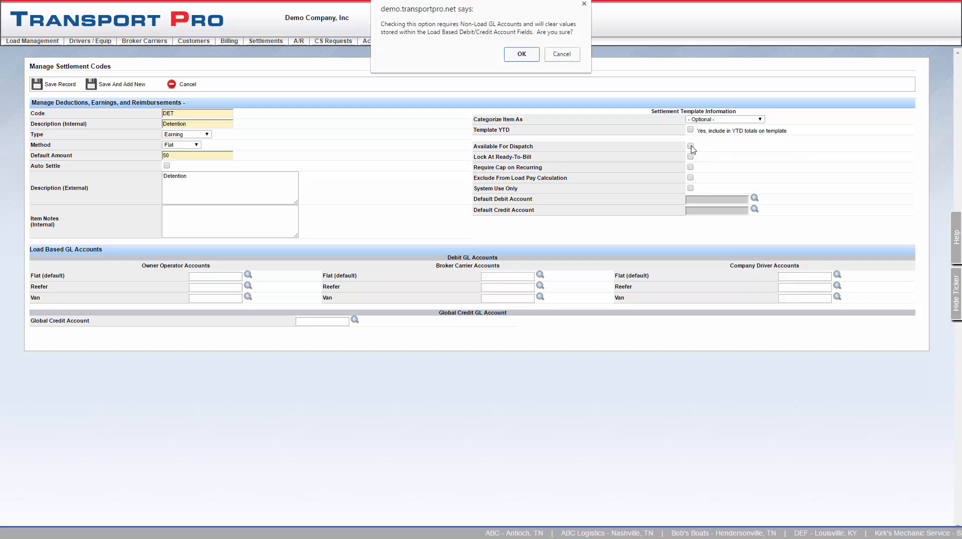
click(522, 60)
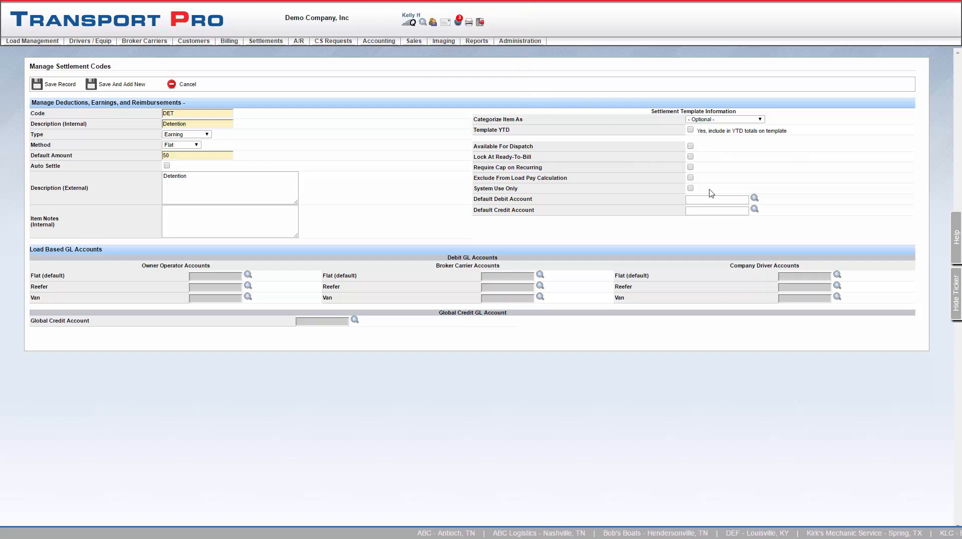
click(690, 146)
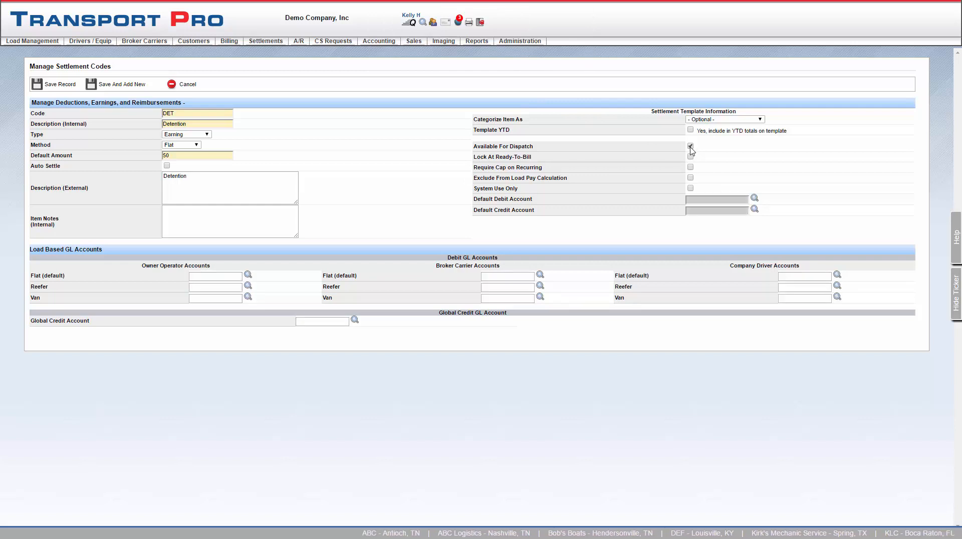
click(215, 276)
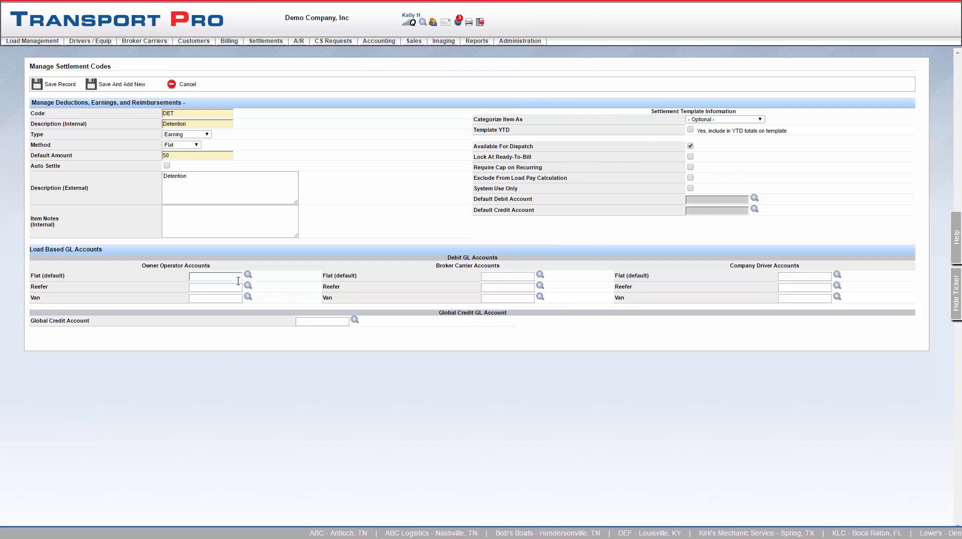
click(502, 277)
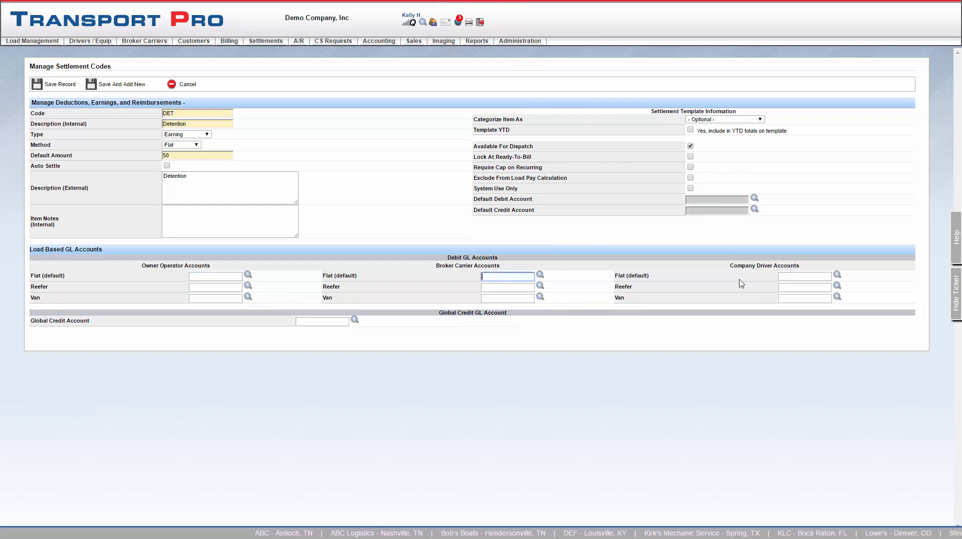
click(801, 275)
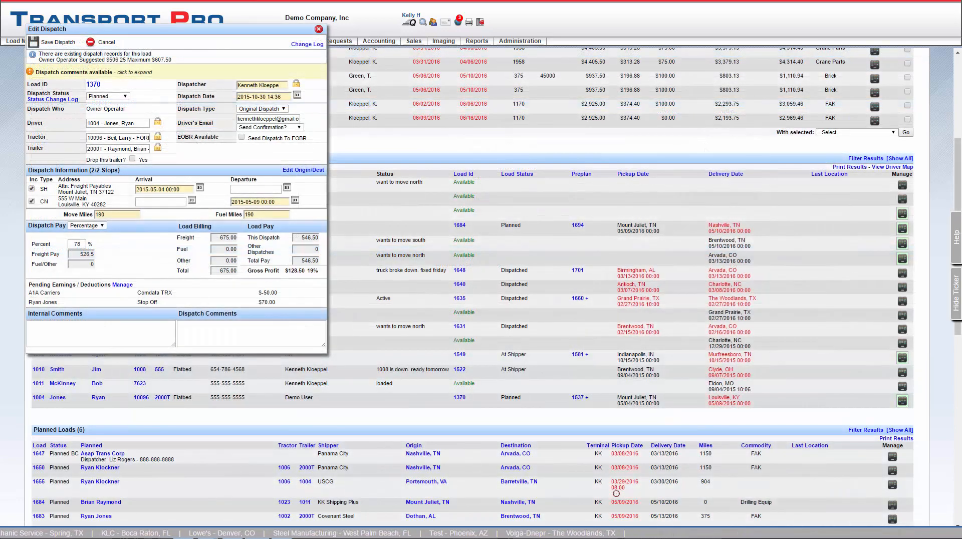
Step: Add a Two Door Pickup entry at a flat rate of 50 to load 1370's pending earnings and deductions, and save it
click(122, 285)
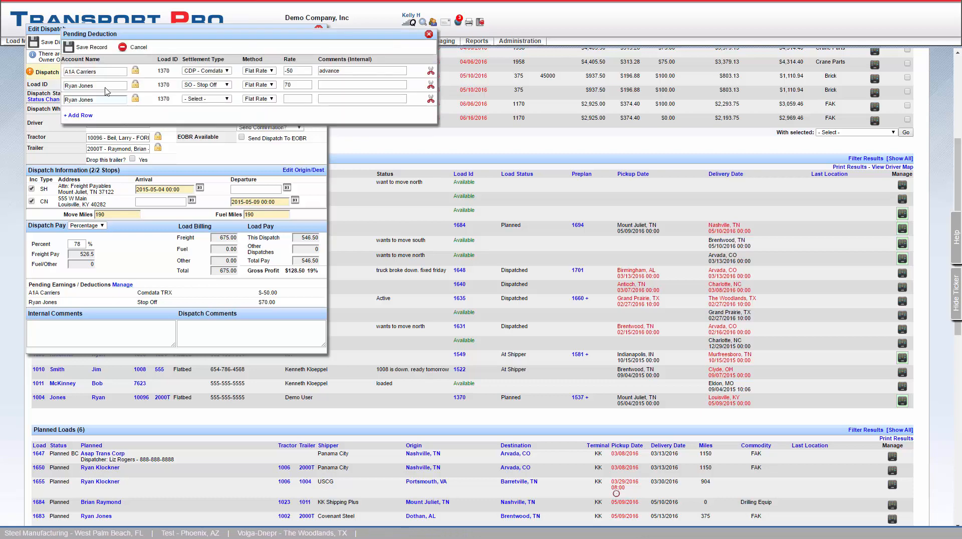
click(228, 100)
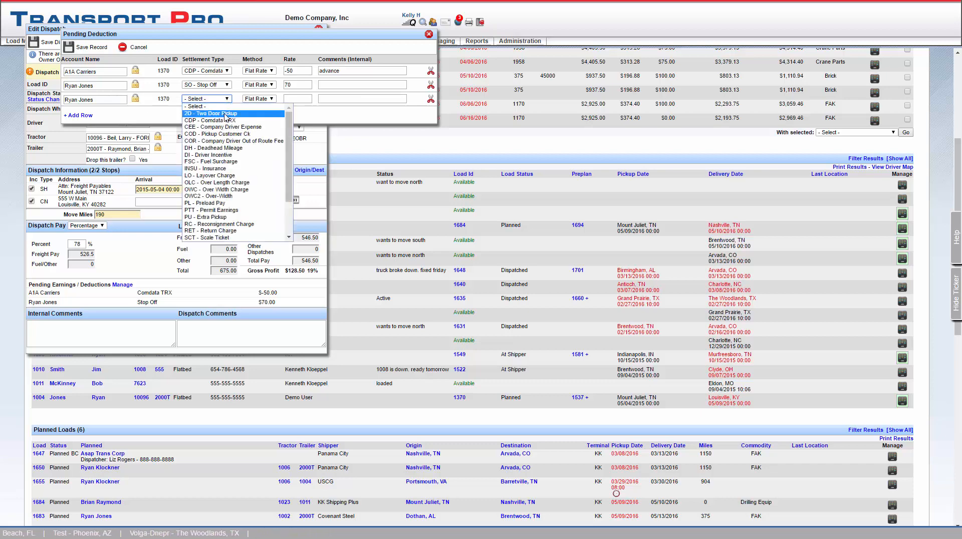
click(228, 113)
click(286, 95)
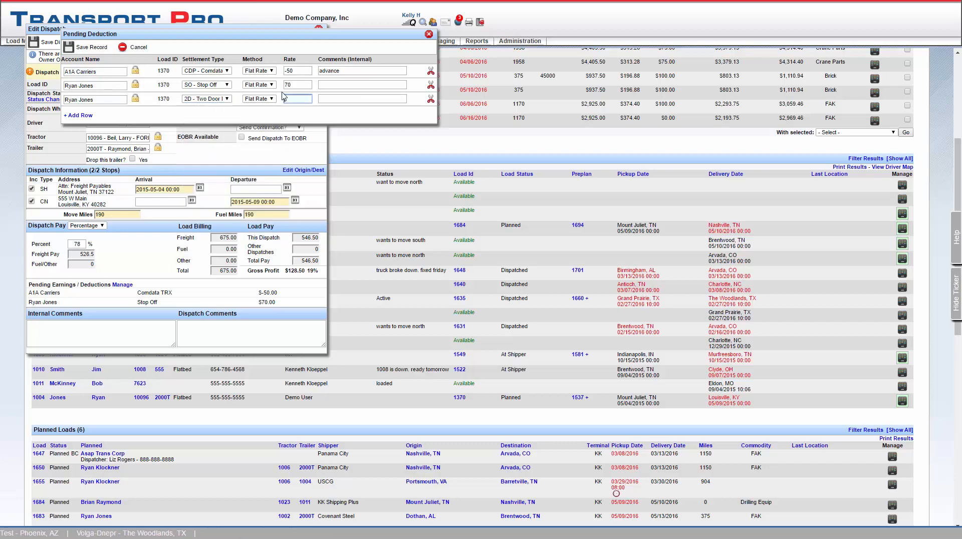
text(50)
click(328, 97)
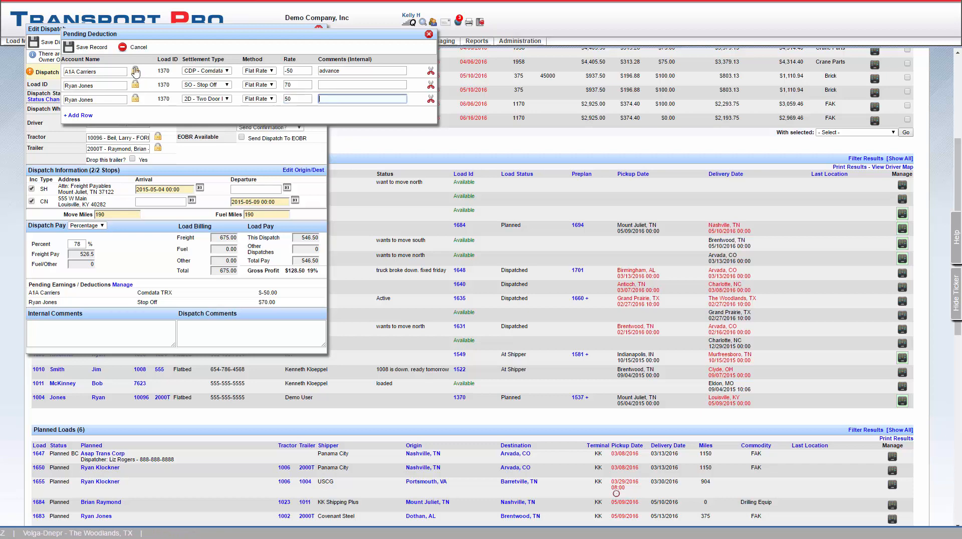
click(93, 48)
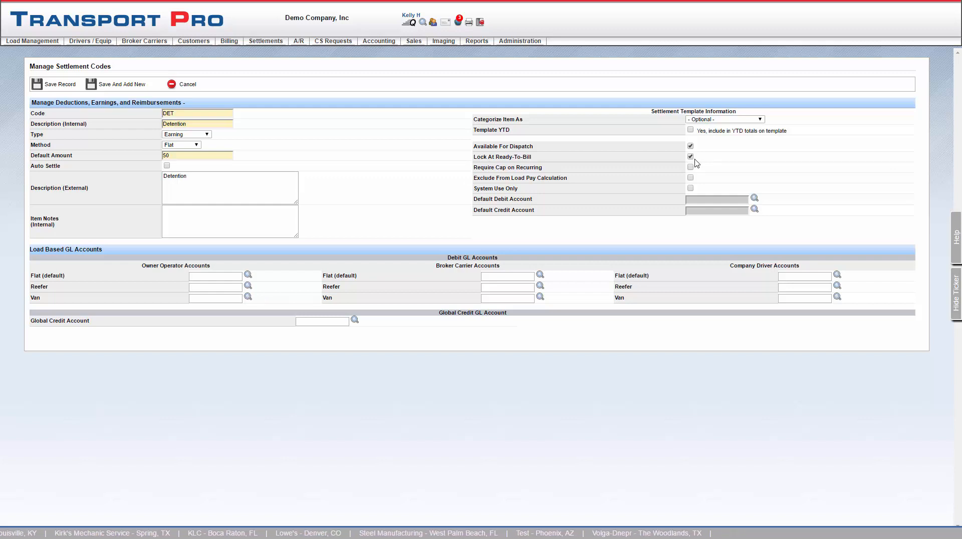
Step: Turn off Lock At Ready-To-Bill for the DET code and open the existing Freight code ABC123 from the settlement code search
click(691, 157)
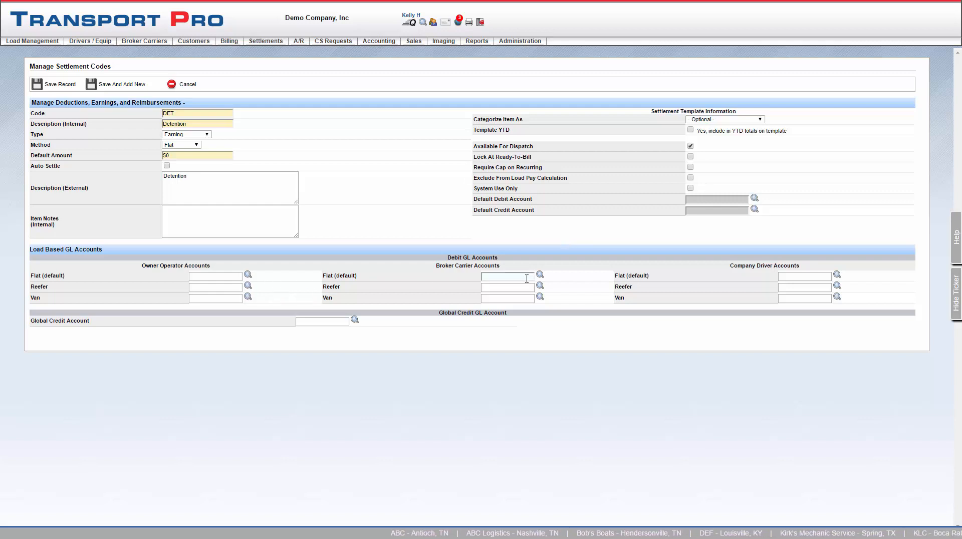
mouse_move(520, 41)
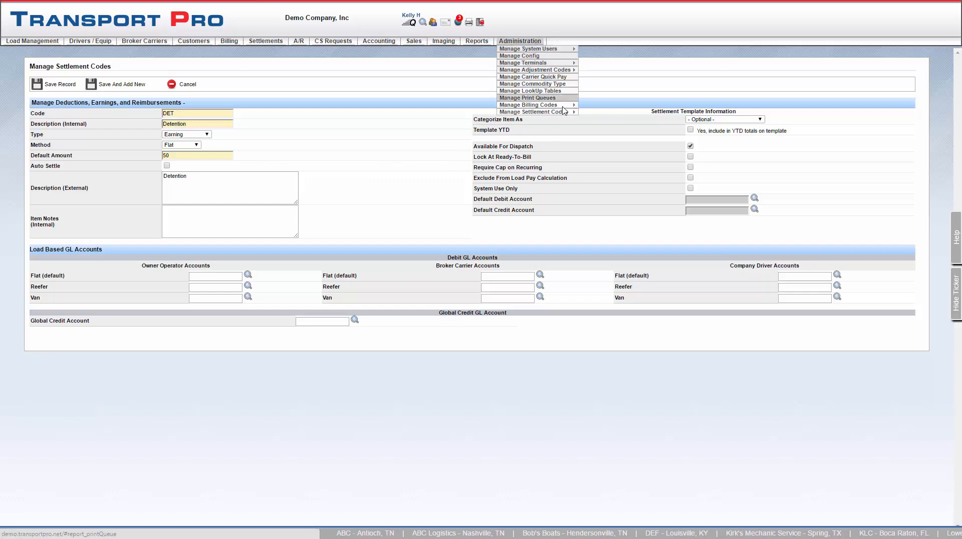
mouse_move(534, 112)
click(613, 118)
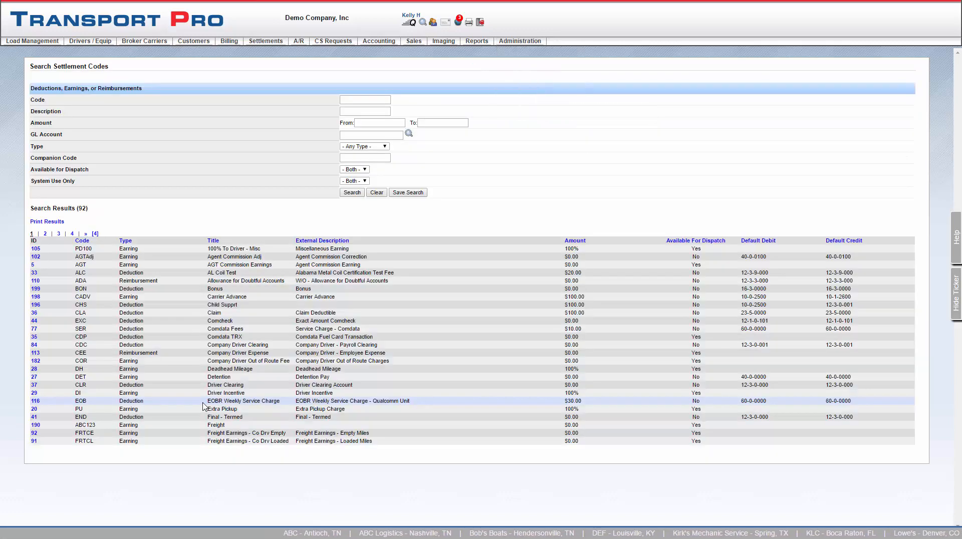
click(34, 426)
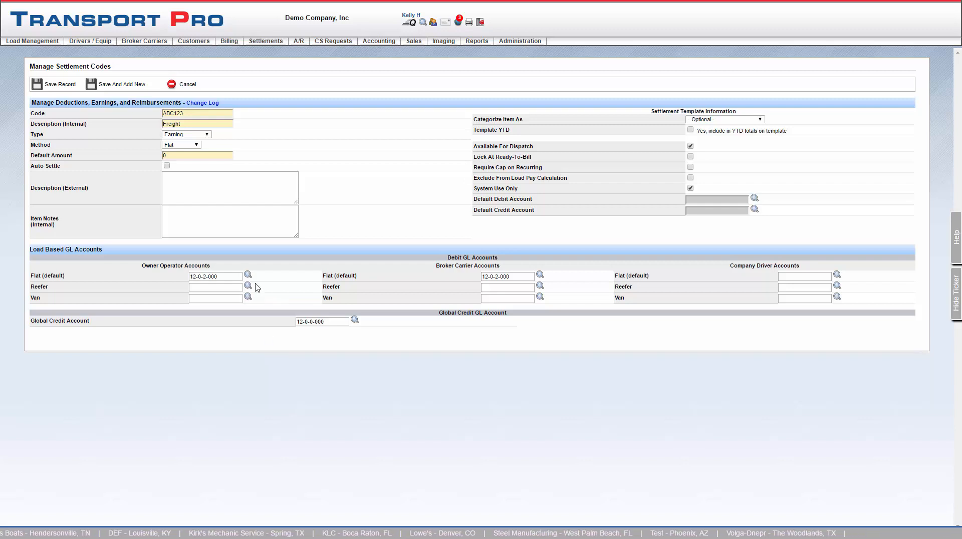
Step: Go over the flat default debit accounts in the Freight code's Load Based GL Accounts section, focusing on the owner operator account 12-0-2-000
click(227, 276)
double_click(228, 275)
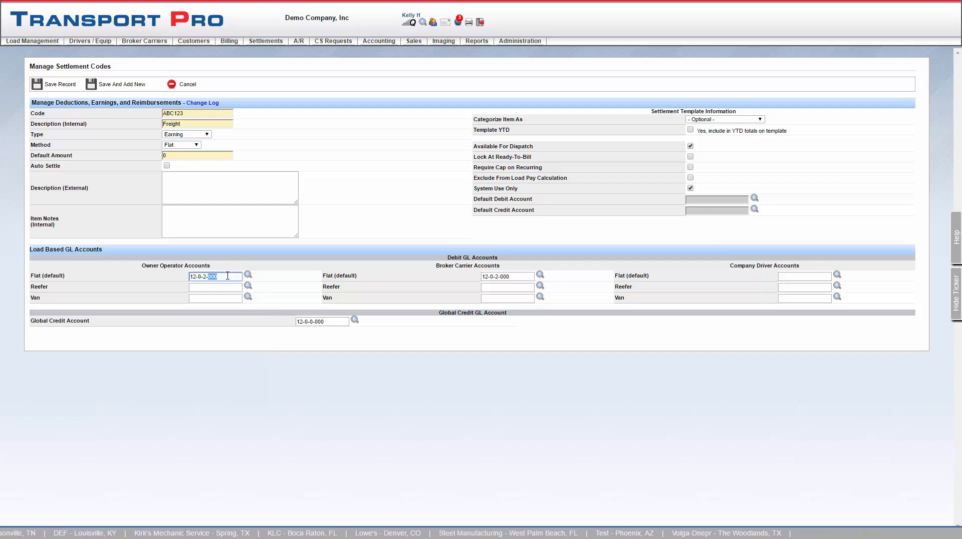
double_click(89, 250)
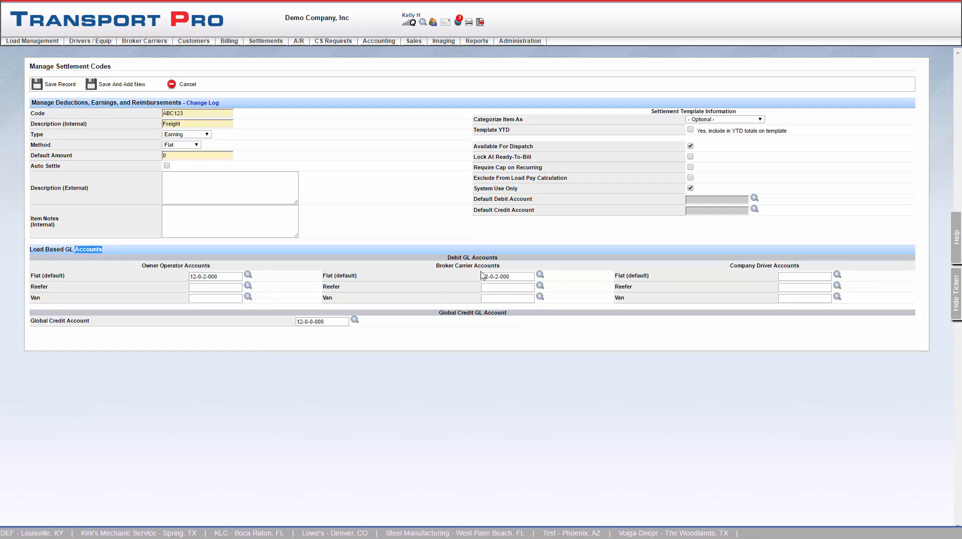
click(518, 279)
click(789, 276)
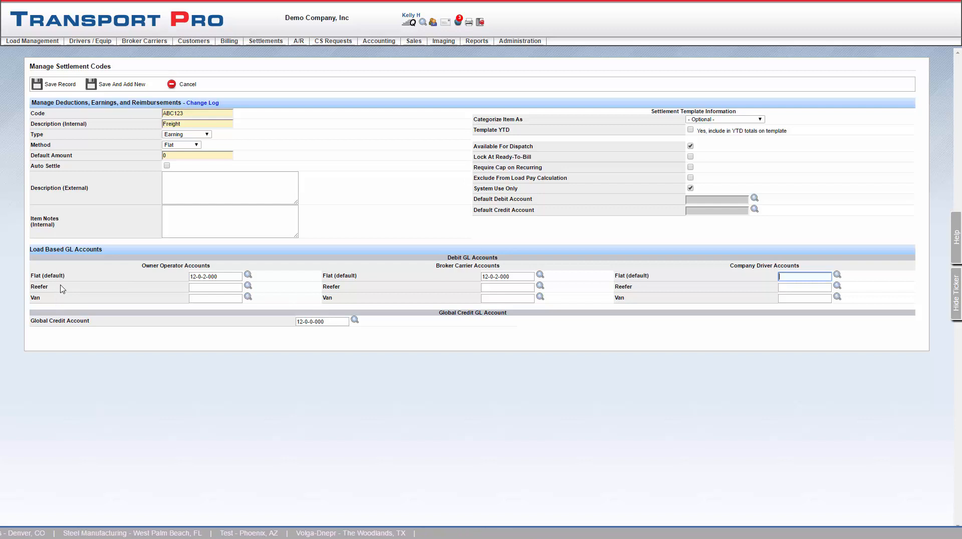
drag(69, 279, 31, 277)
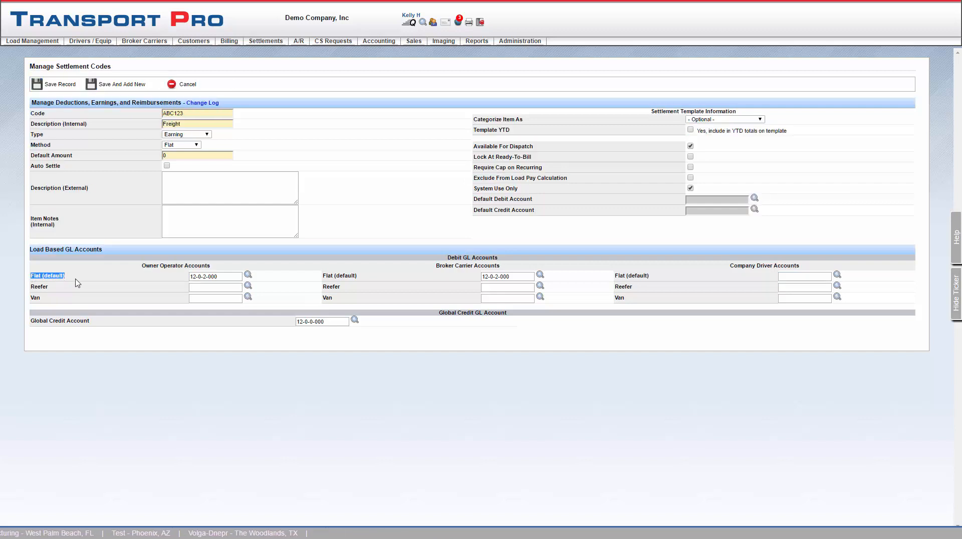
click(138, 293)
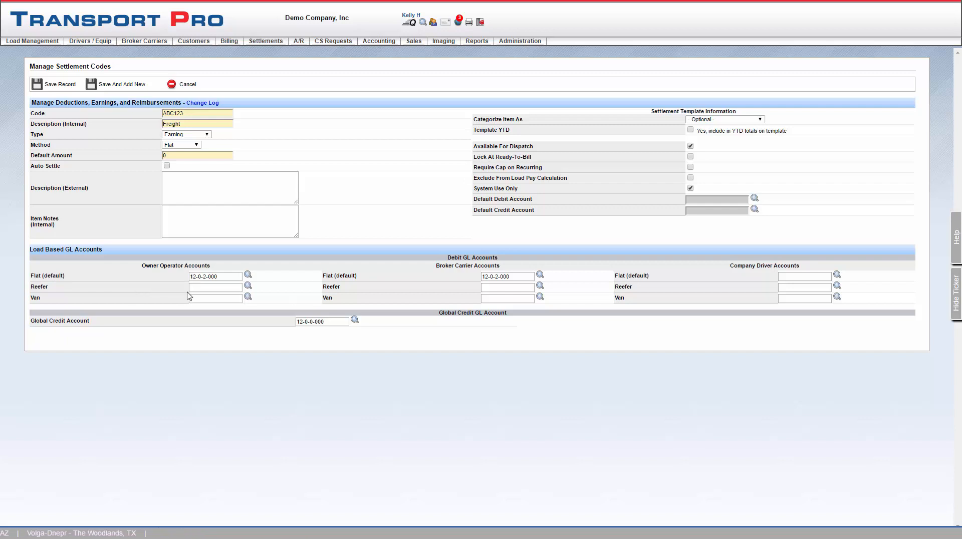
click(226, 277)
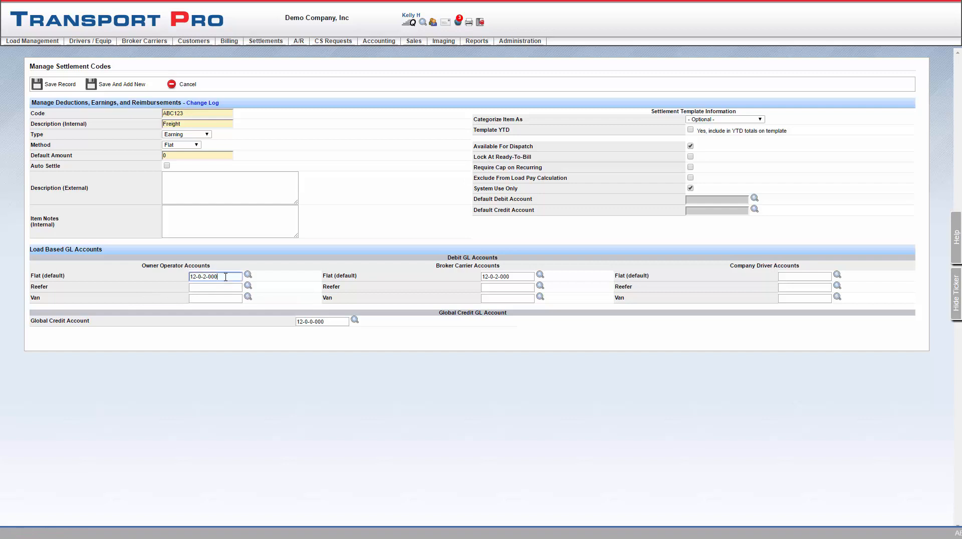
drag(226, 277, 190, 277)
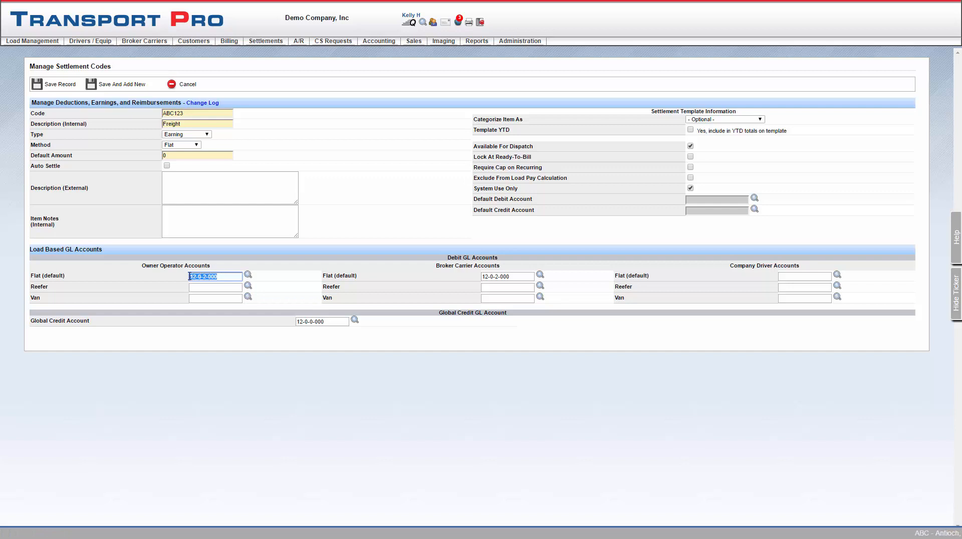
click(235, 278)
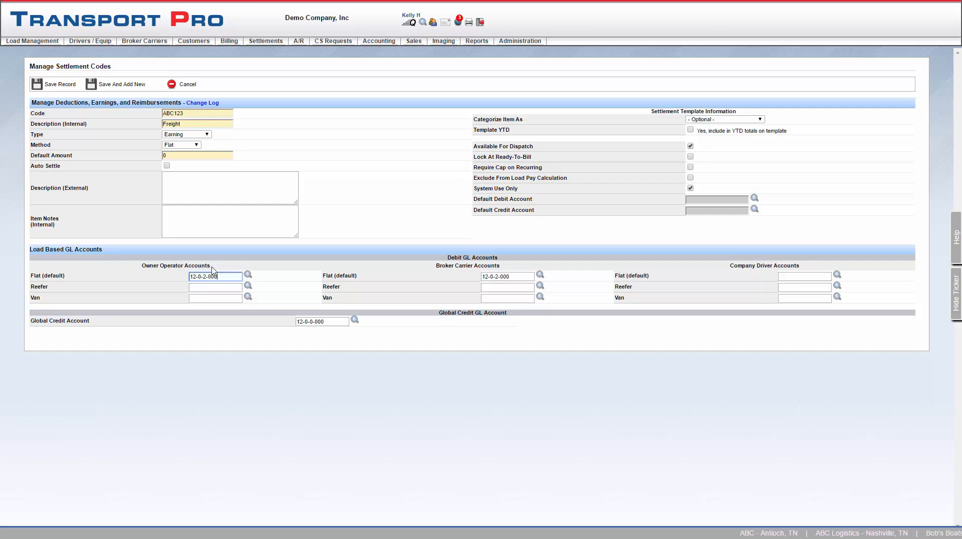
Step: Compare the owner operator, broker carrier and company driver groups of debit GL accounts, ending on the company driver flat default account
drag(214, 269, 146, 270)
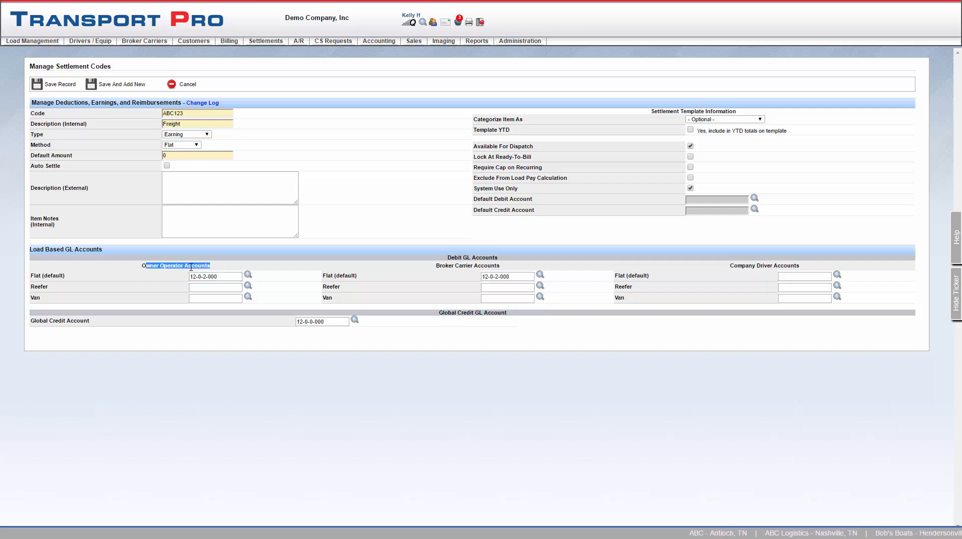
click(502, 266)
drag(498, 267, 444, 266)
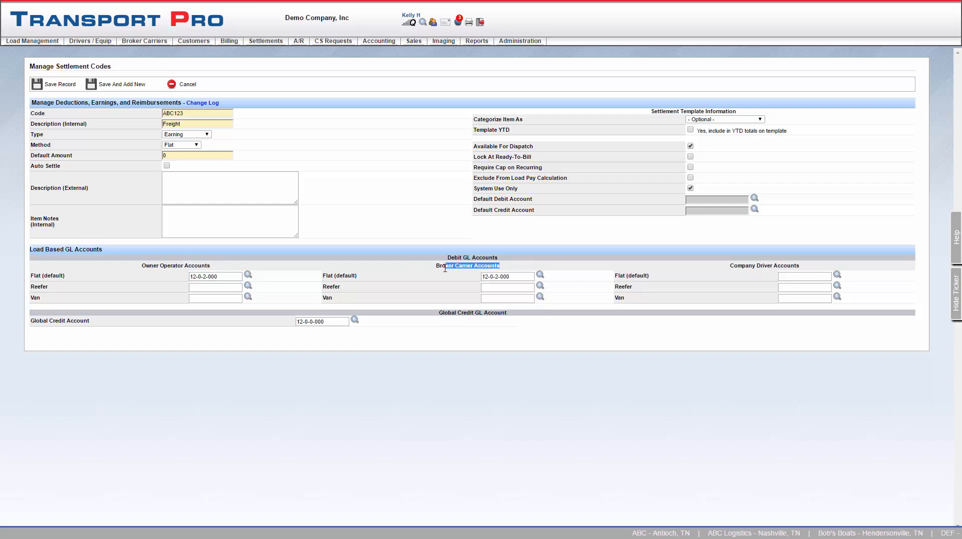
click(803, 271)
drag(801, 268, 734, 268)
click(790, 276)
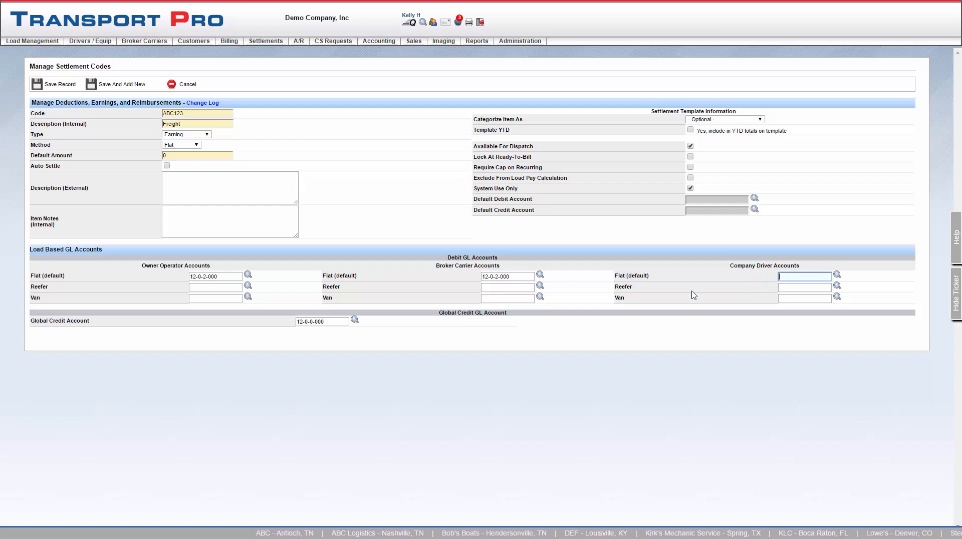
Step: Set the broker carrier Reefer debit account to overpayment 12-0-2-0000 and check the Global Credit Account
click(516, 287)
text(12)
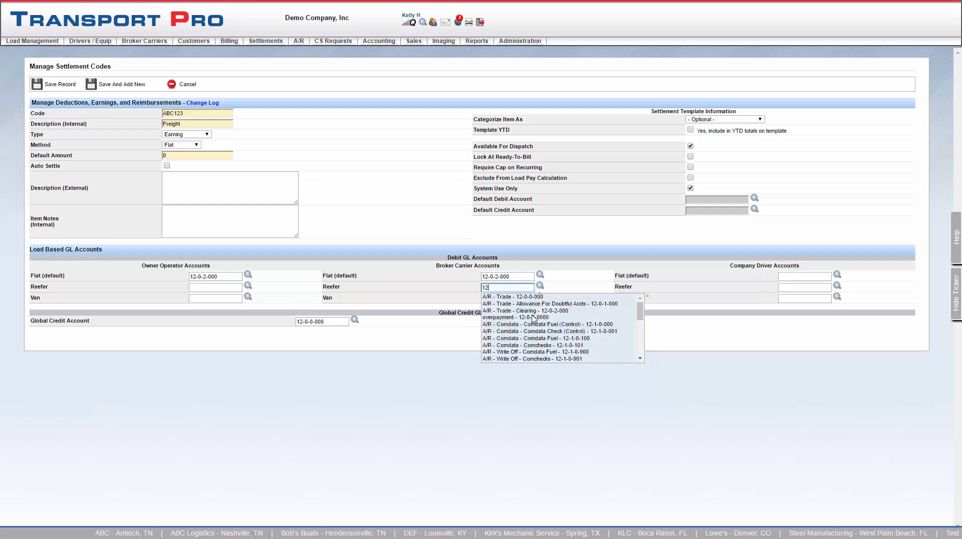
click(535, 319)
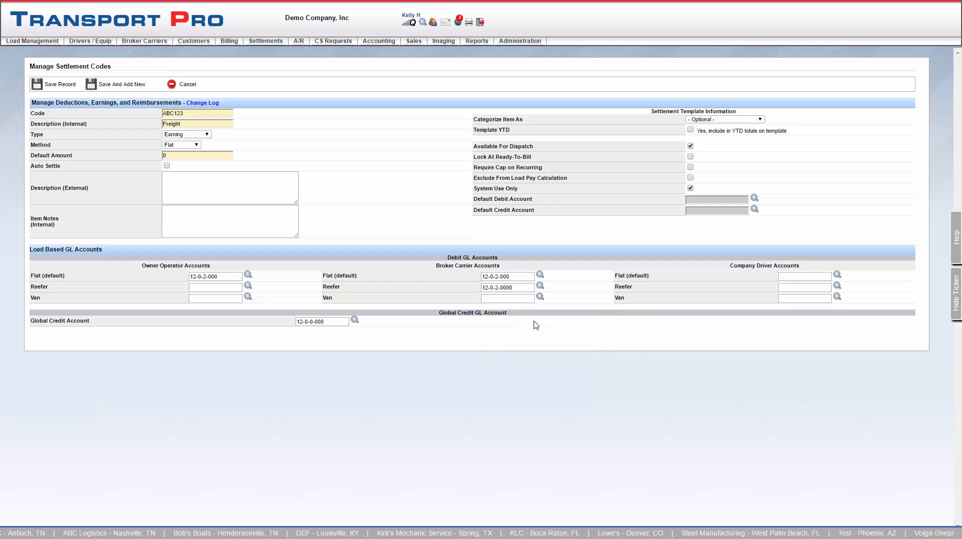
click(333, 321)
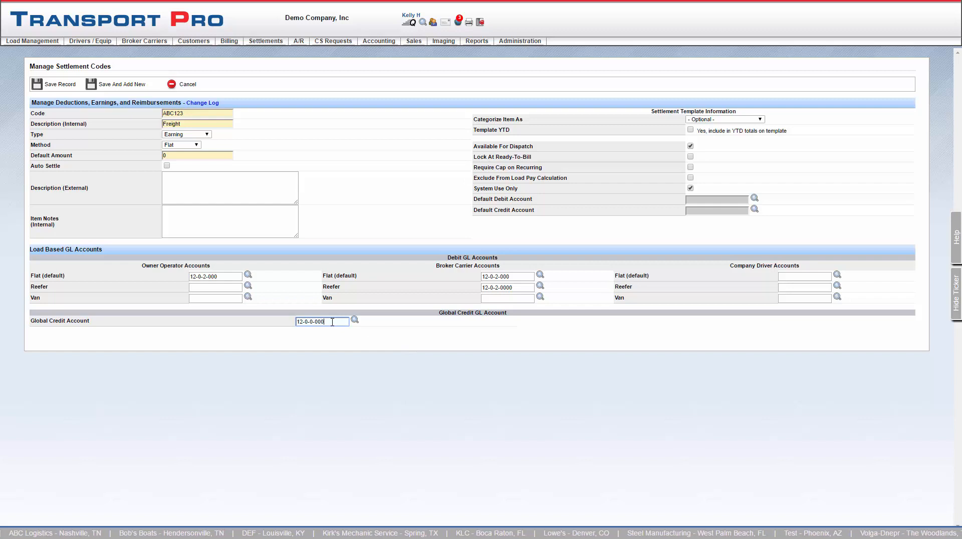
mouse_move(332, 321)
mouse_down()
mouse_move(299, 323)
mouse_move(326, 323)
mouse_up()
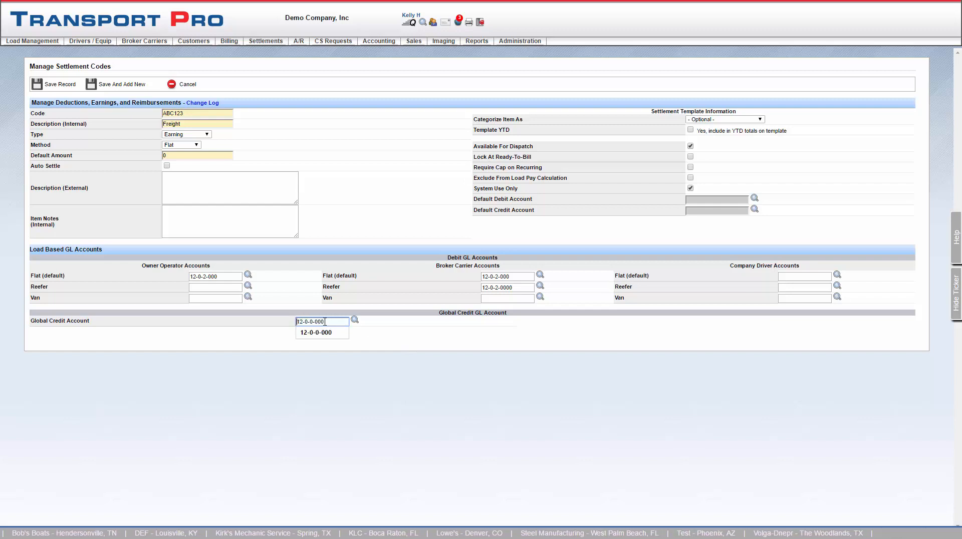
double_click(364, 324)
click(395, 331)
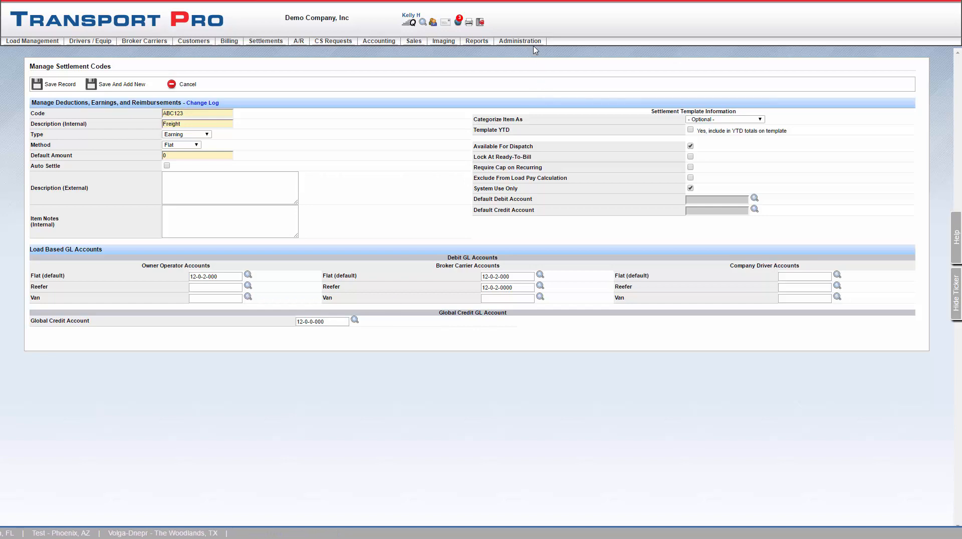
Step: Open the Fuel Tax deduction code FTX from the settlement code search and review its default credit account
mouse_move(521, 42)
mouse_move(534, 112)
click(613, 119)
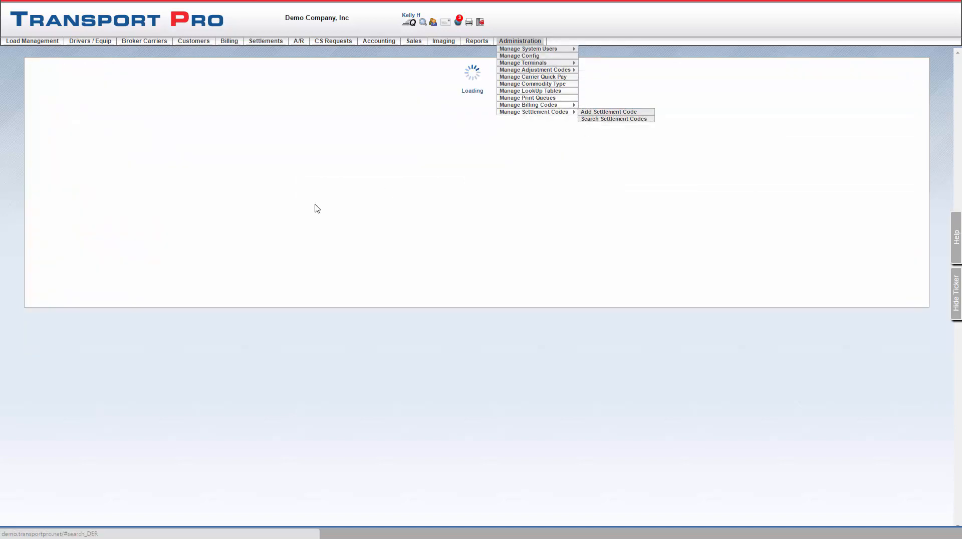
click(44, 233)
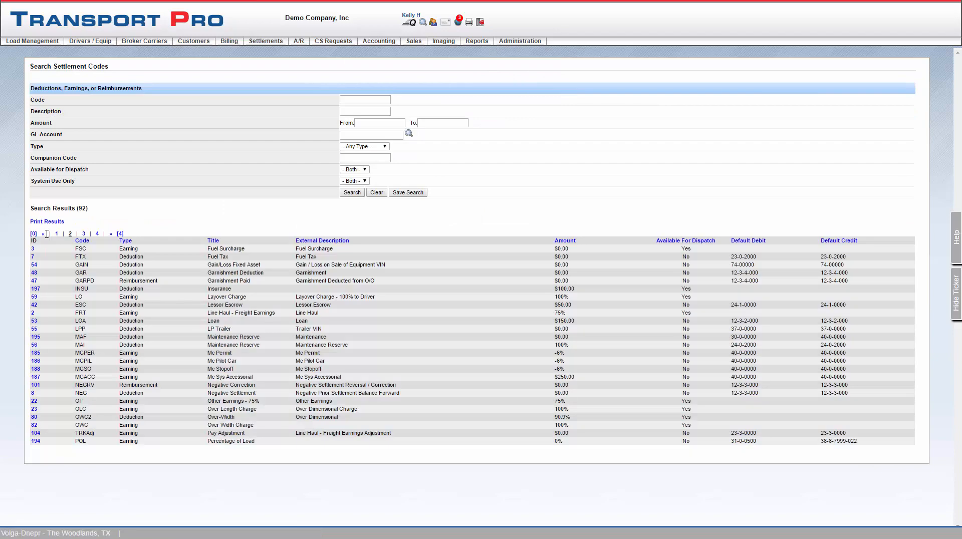
click(32, 258)
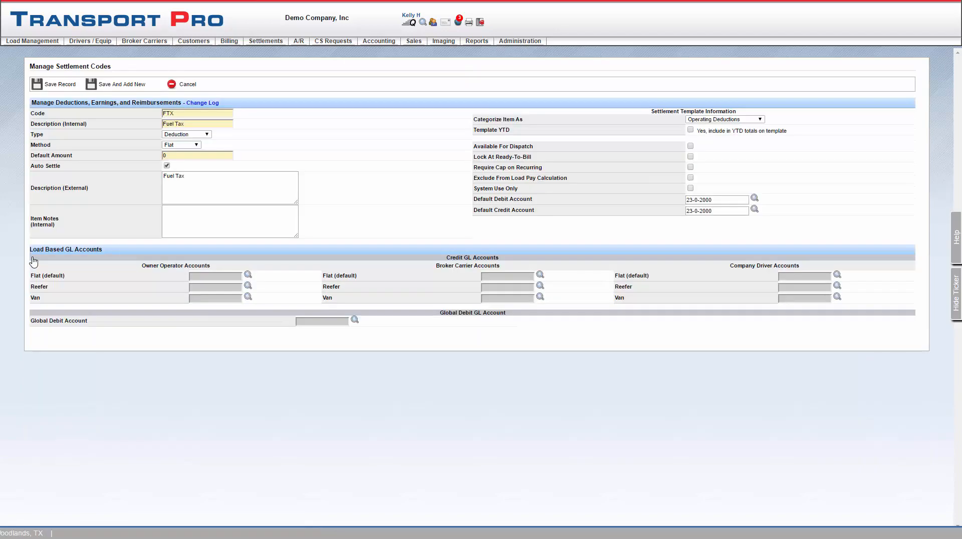
click(729, 211)
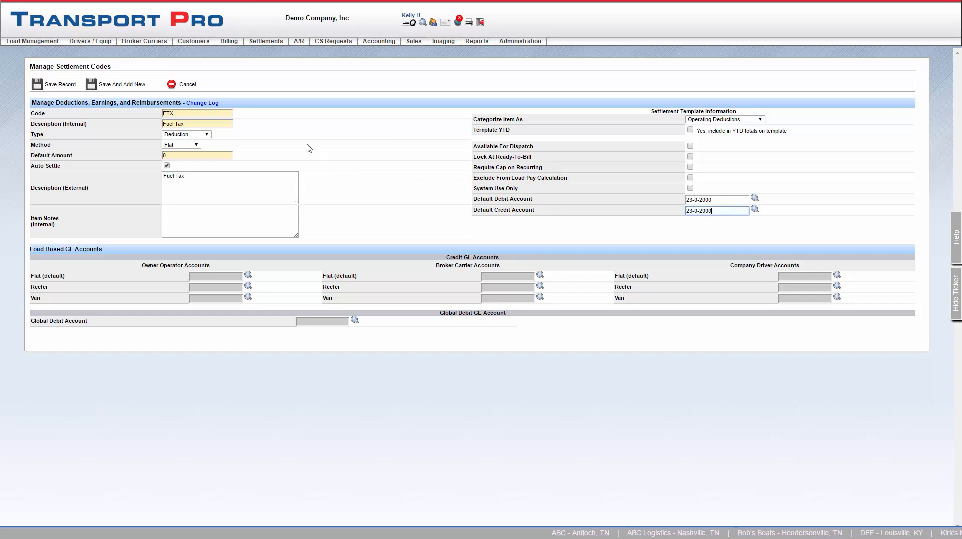
Step: Open the pending settlement of the sixth account listed under owners / owner operators
mouse_move(271, 43)
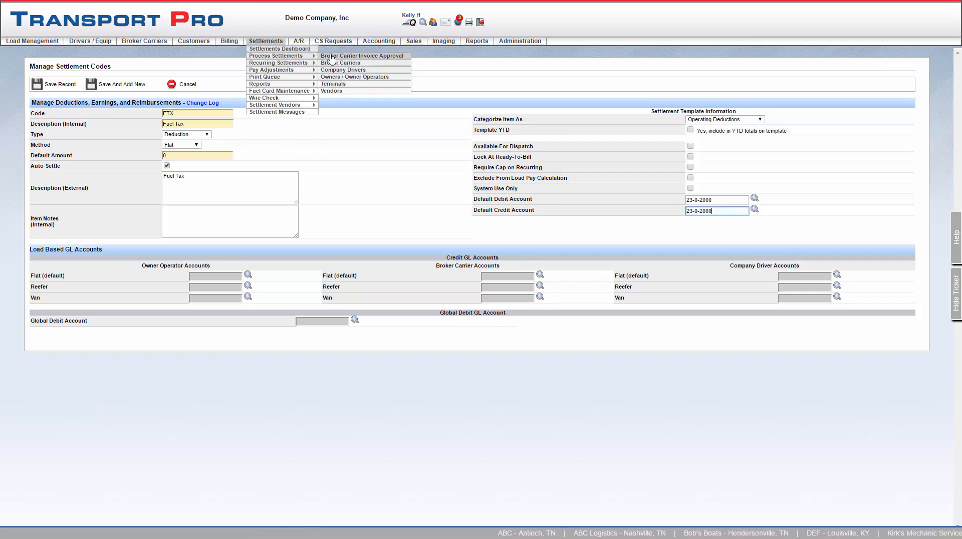
click(379, 78)
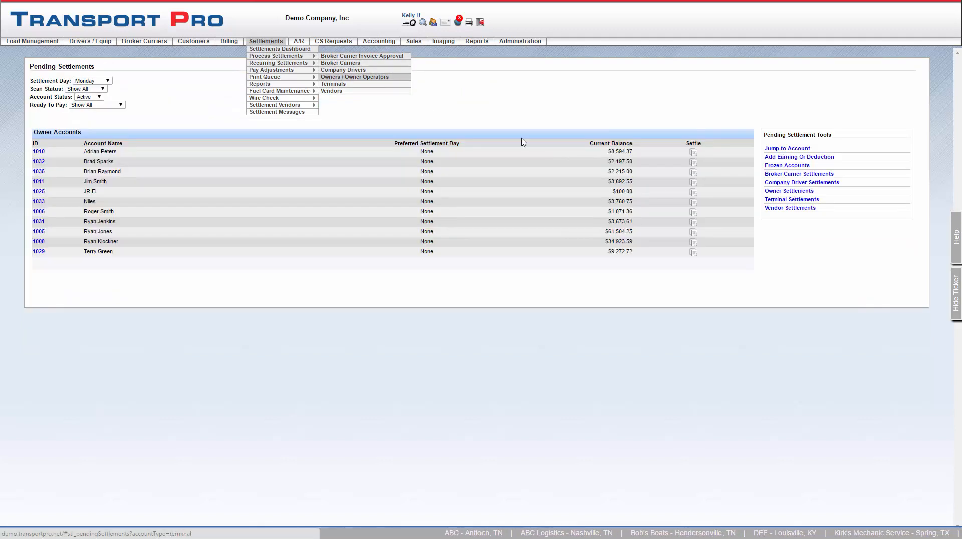
click(694, 205)
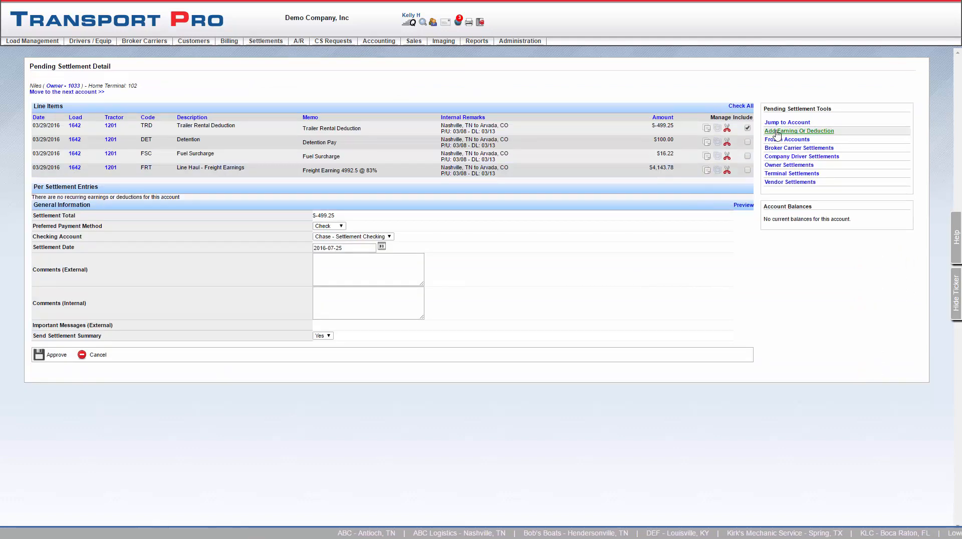
Step: Add an FTX Fuel Tax deduction at a flat rate of 20 to the settlement, save it, and check its line item
click(777, 131)
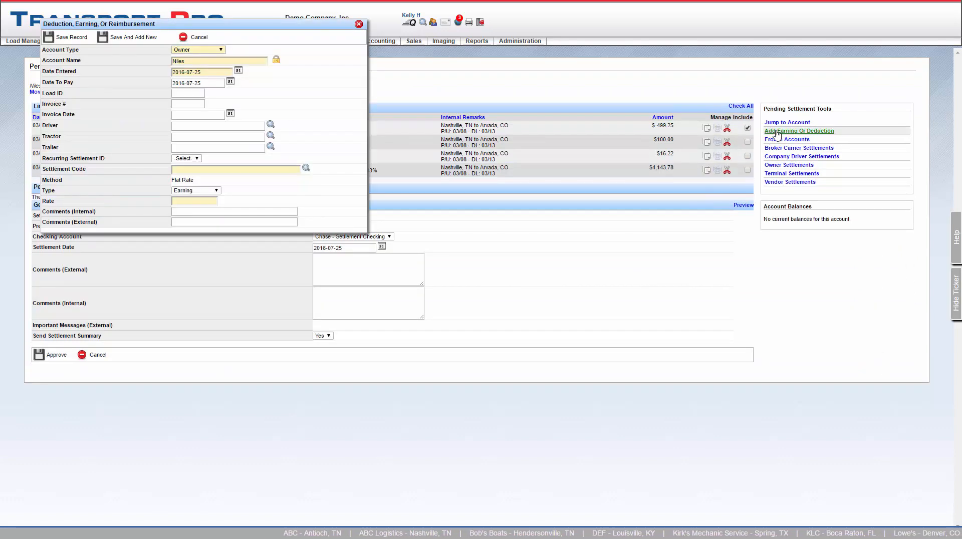
click(192, 171)
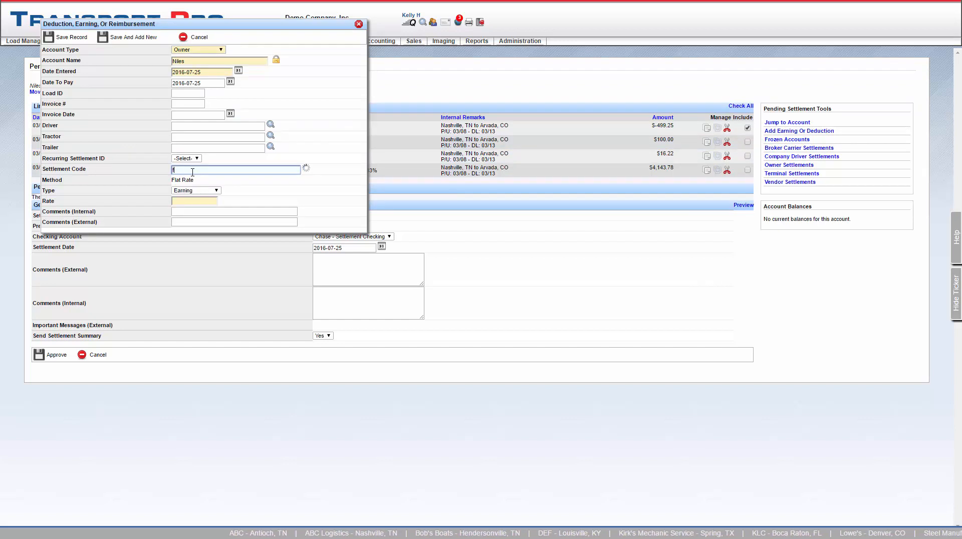
text(f)
click(200, 186)
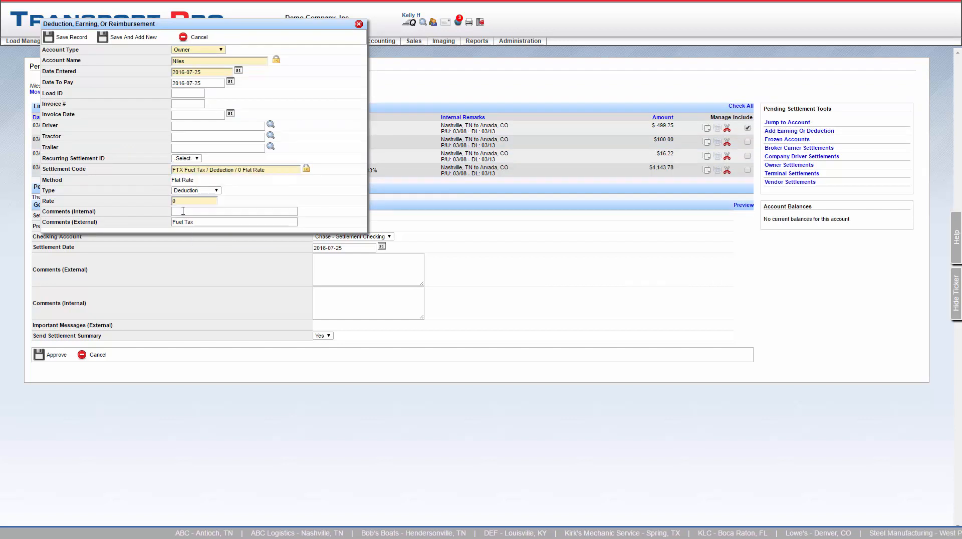
text(20)
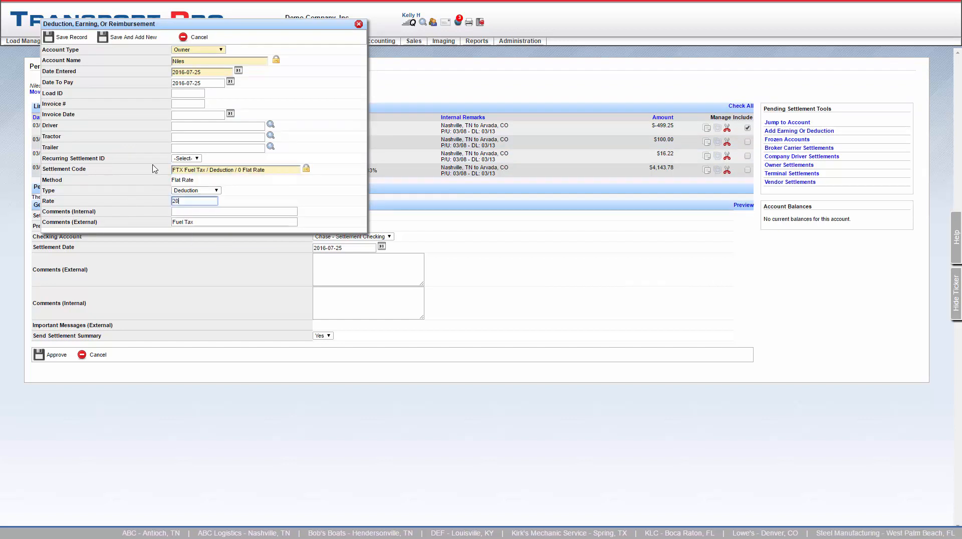
click(65, 39)
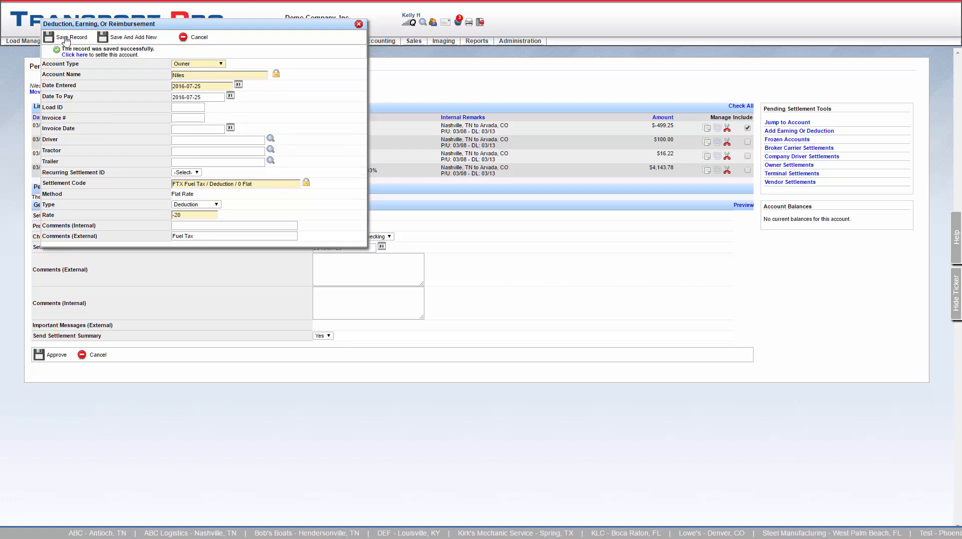
click(358, 24)
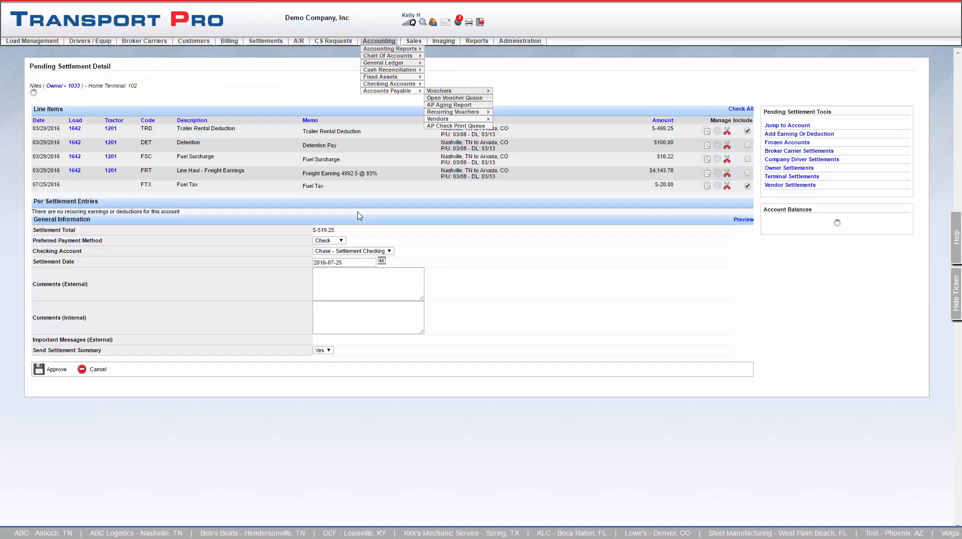
drag(171, 181, 333, 182)
triple_click(350, 184)
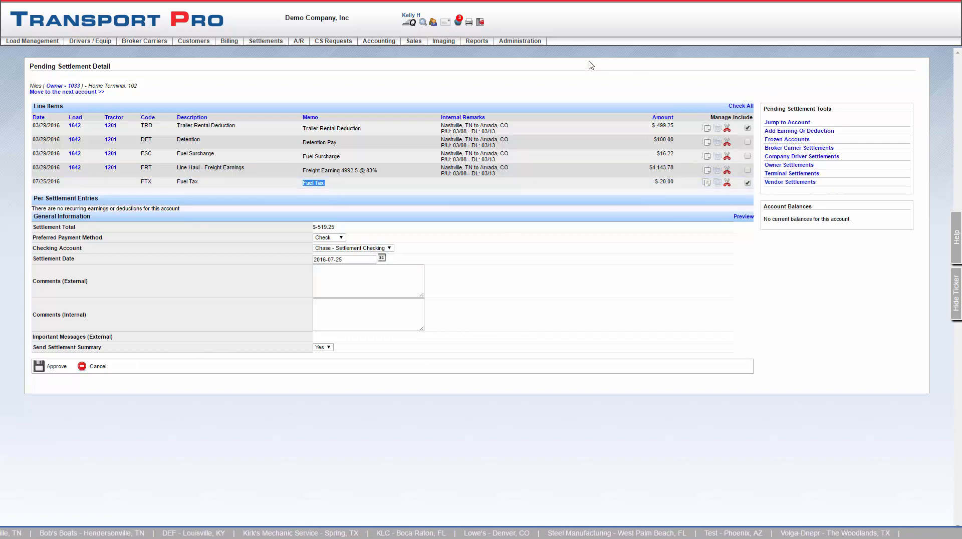
Step: Return to the settlement code search and open the Insurance deduction code INSU
mouse_move(532, 46)
mouse_move(556, 111)
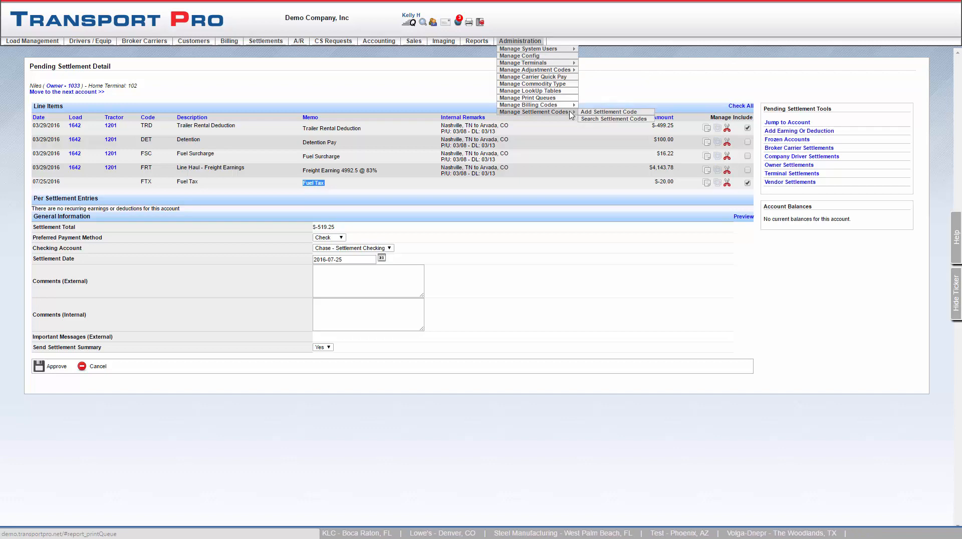
click(595, 120)
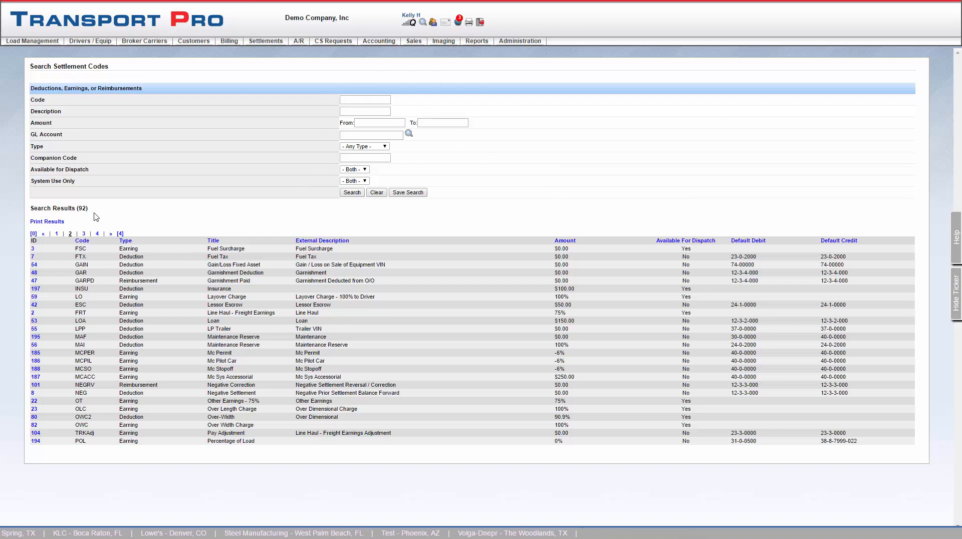
click(36, 290)
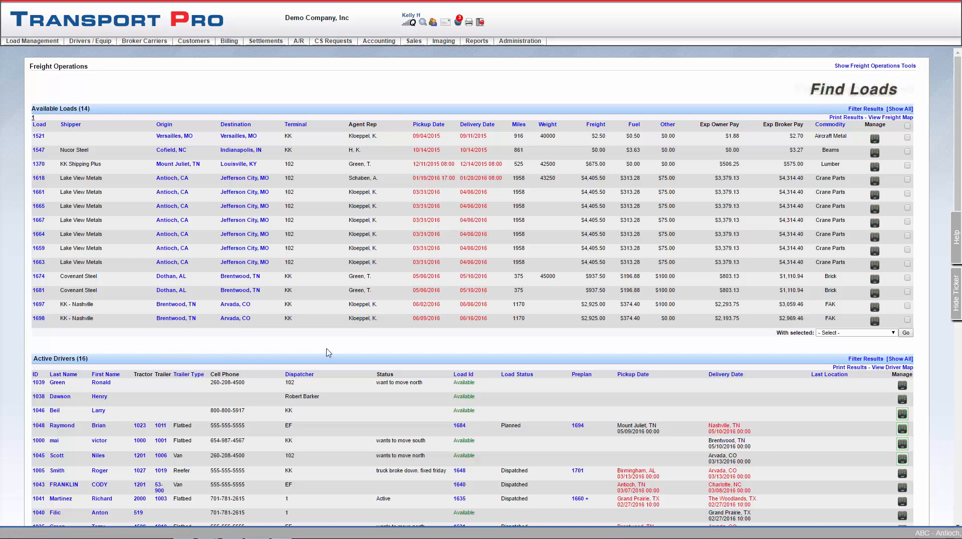
Step: Open a blank line item form for adding a new billing code
mouse_move(528, 43)
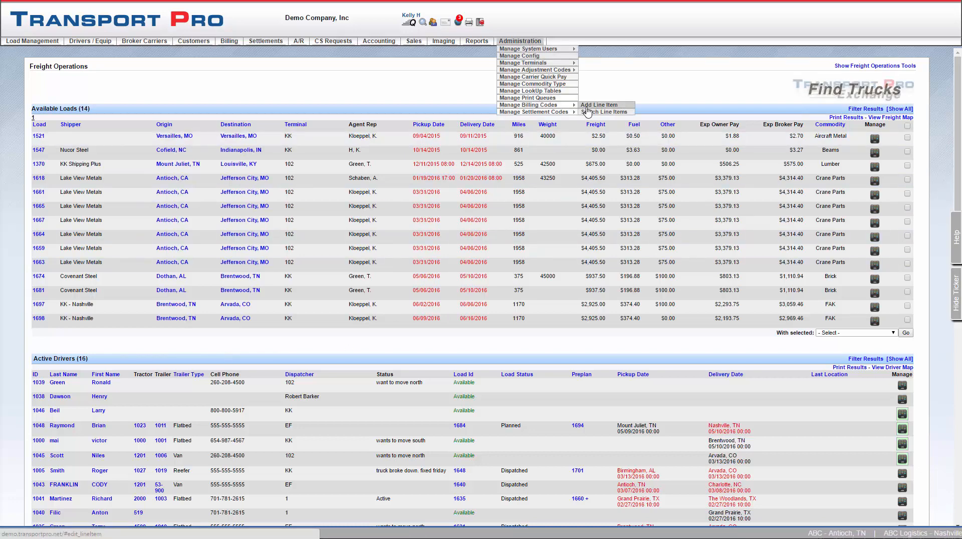
click(588, 106)
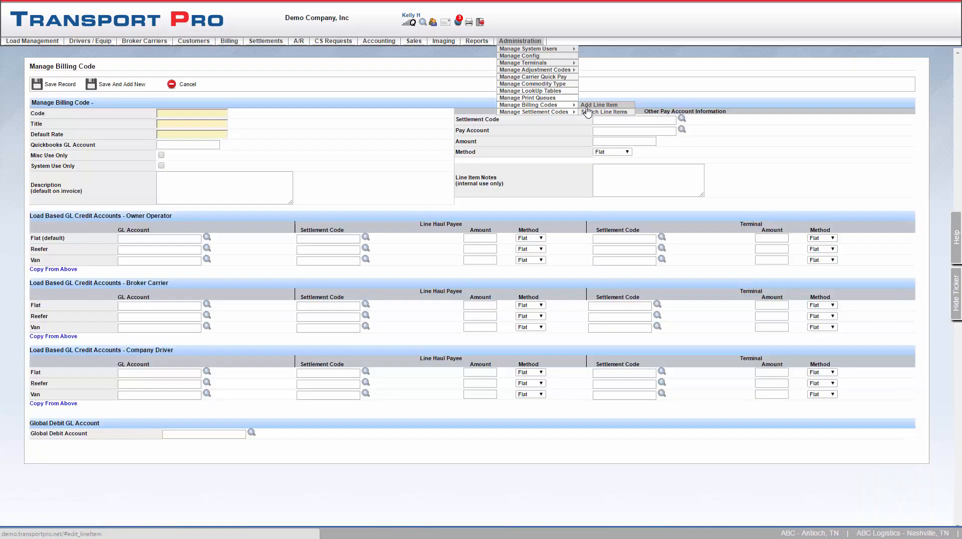
Step: Enter code DET, title Detention and a default rate of 50 for the new billing code
click(197, 115)
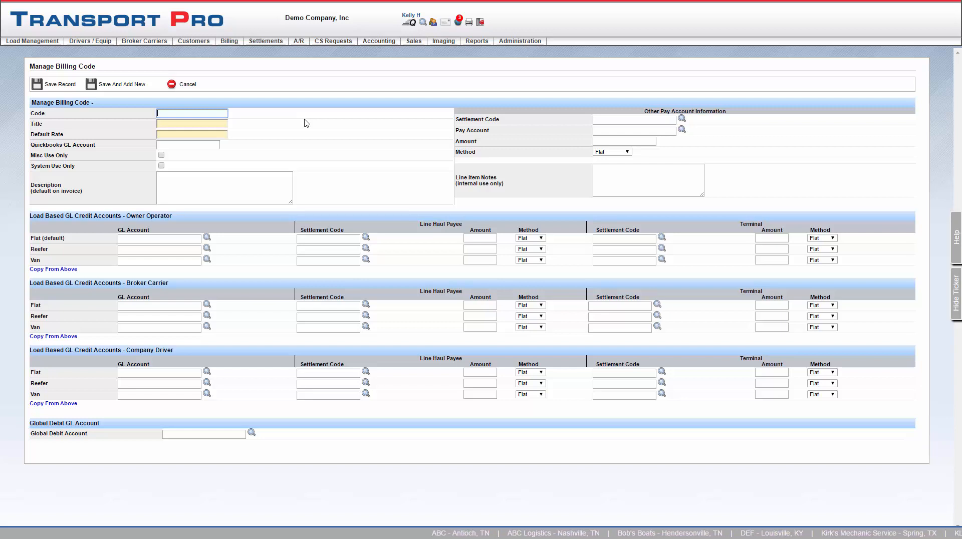
text(DET)
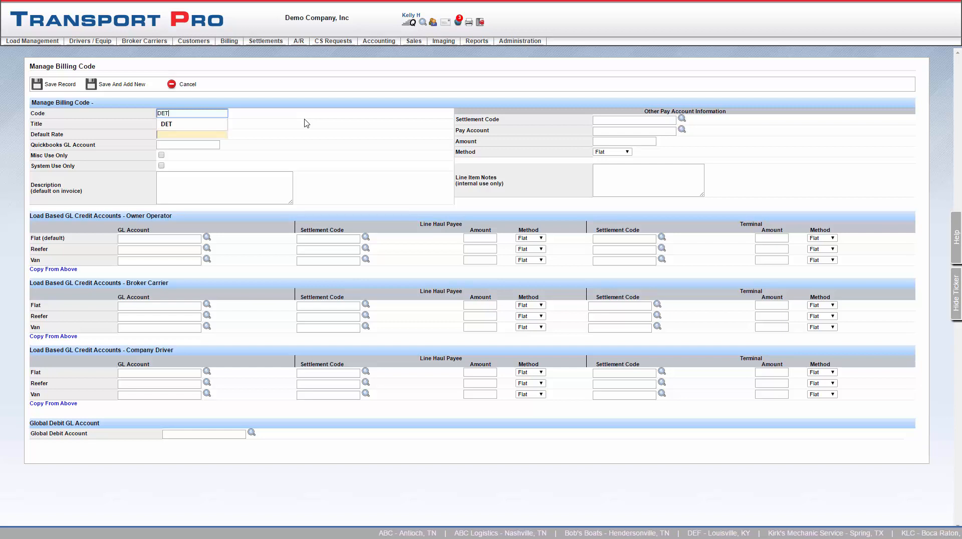
key(Tab)
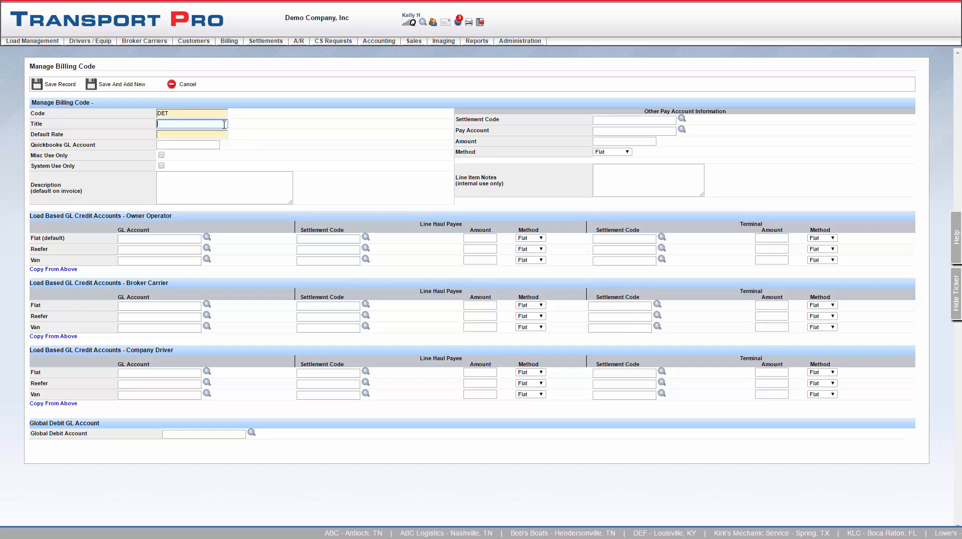
text(Detention)
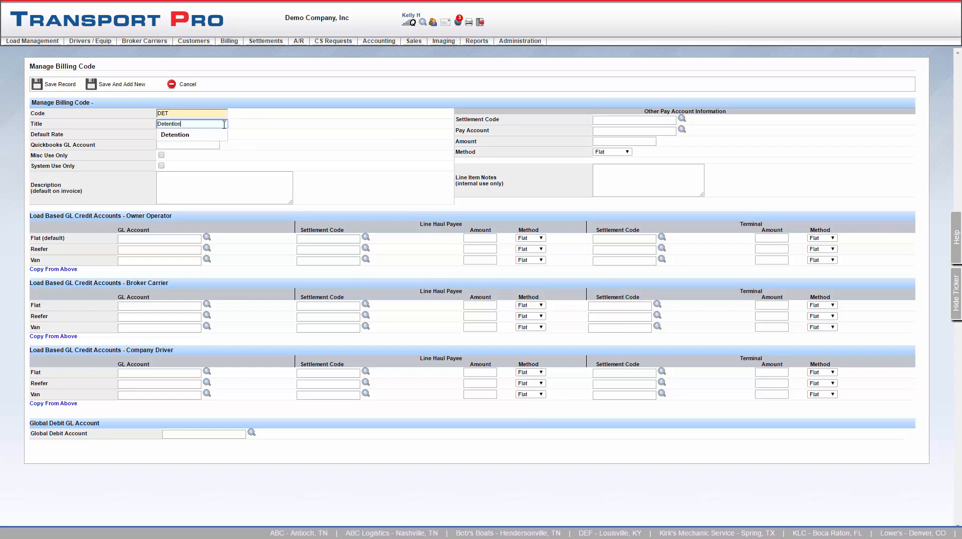
key(Tab)
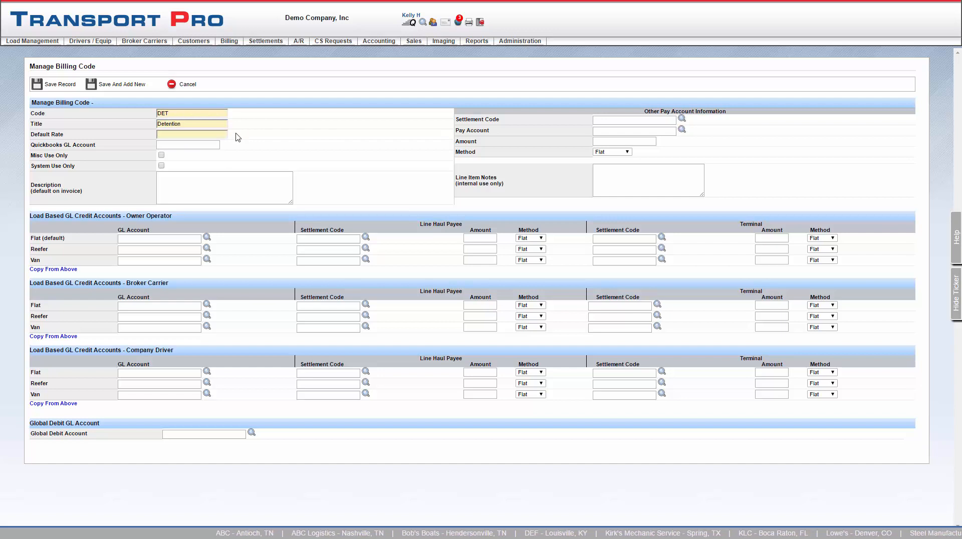
click(217, 134)
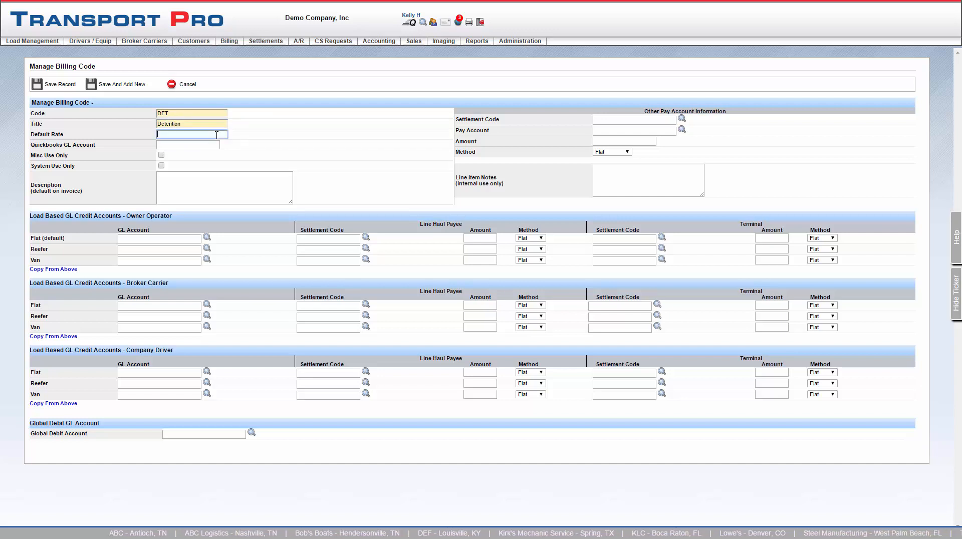
text(50)
click(282, 132)
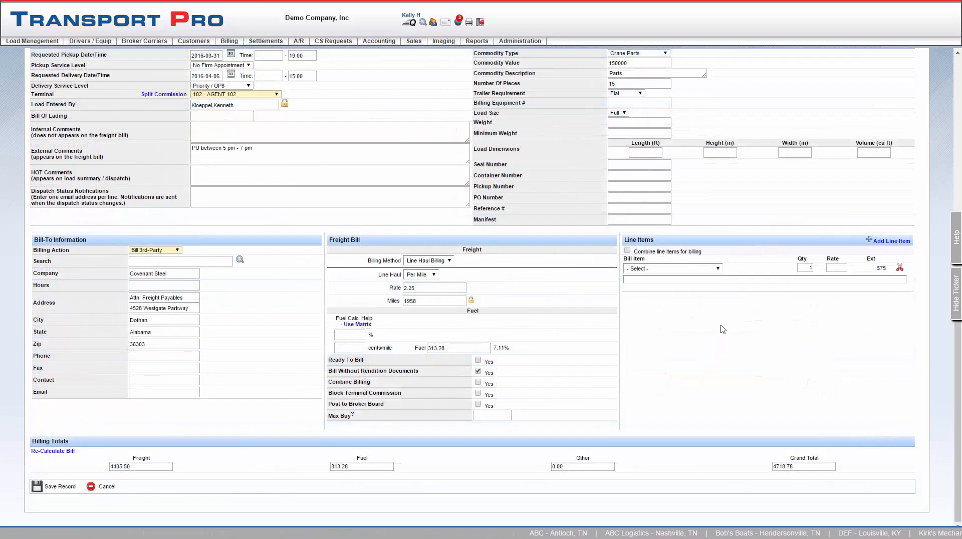
Step: On the load's billing line item, choose SO - Stopoff as the bill item and set its rate to 65
click(718, 270)
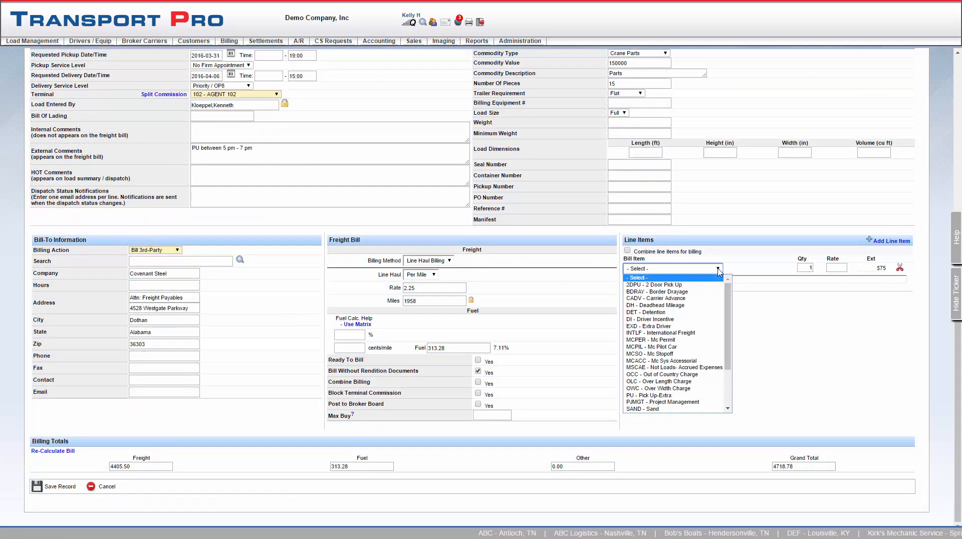
scroll(662, 346, down, 3)
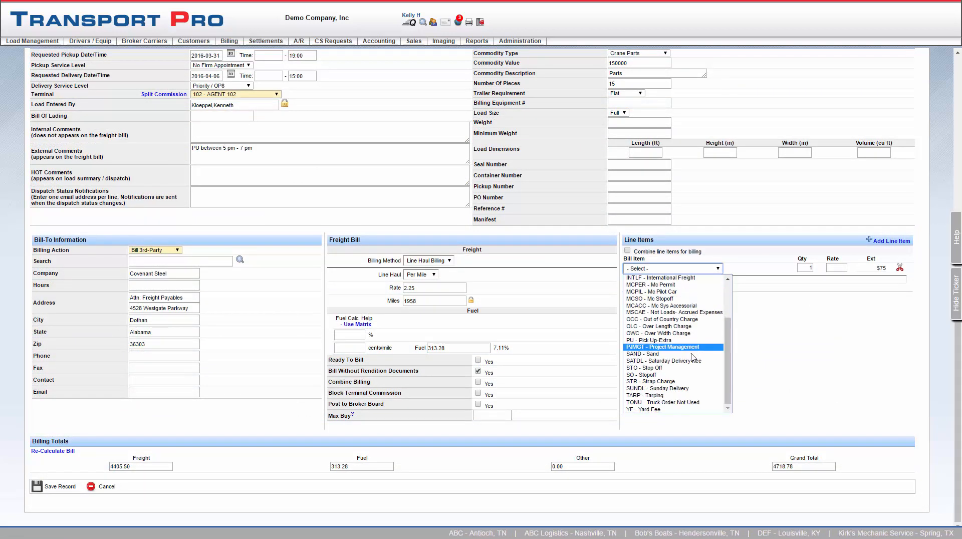
click(656, 376)
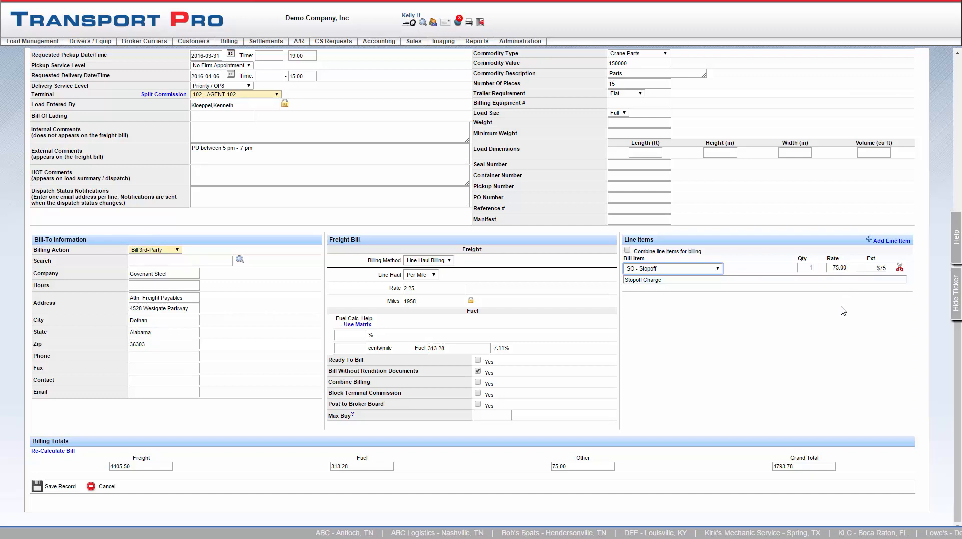
click(836, 269)
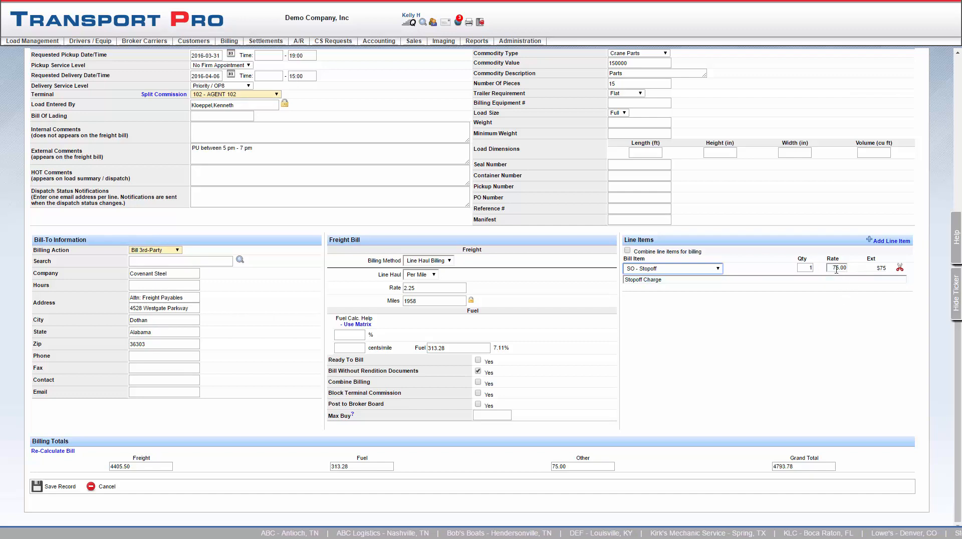
drag(833, 269, 847, 267)
text(65)
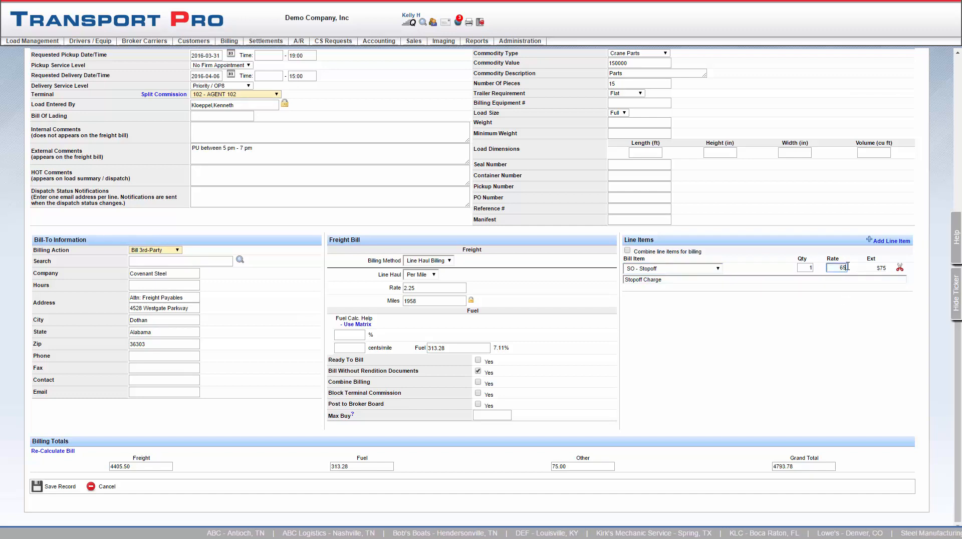
click(823, 305)
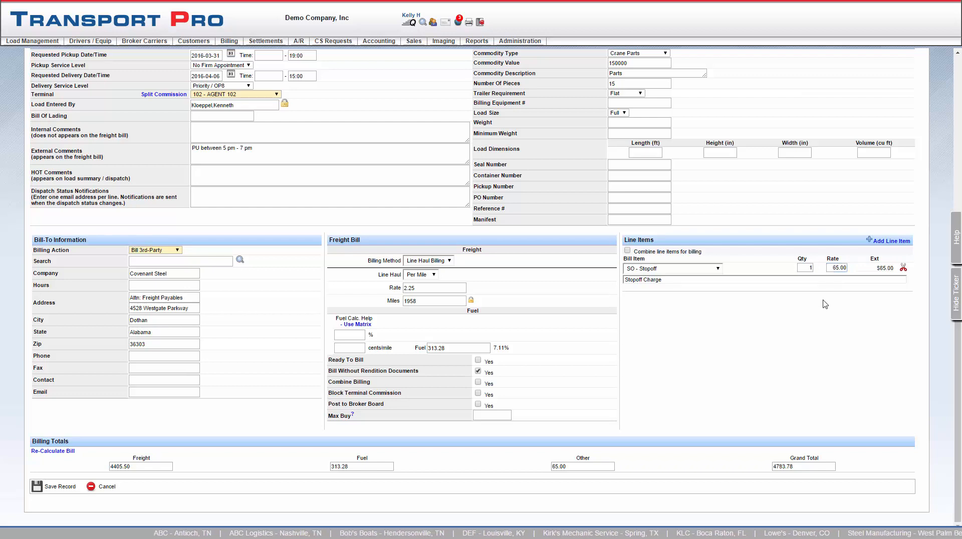
Step: Change the Stopoff line item's description to SO Charge and its quantity to 2
drag(662, 280, 621, 285)
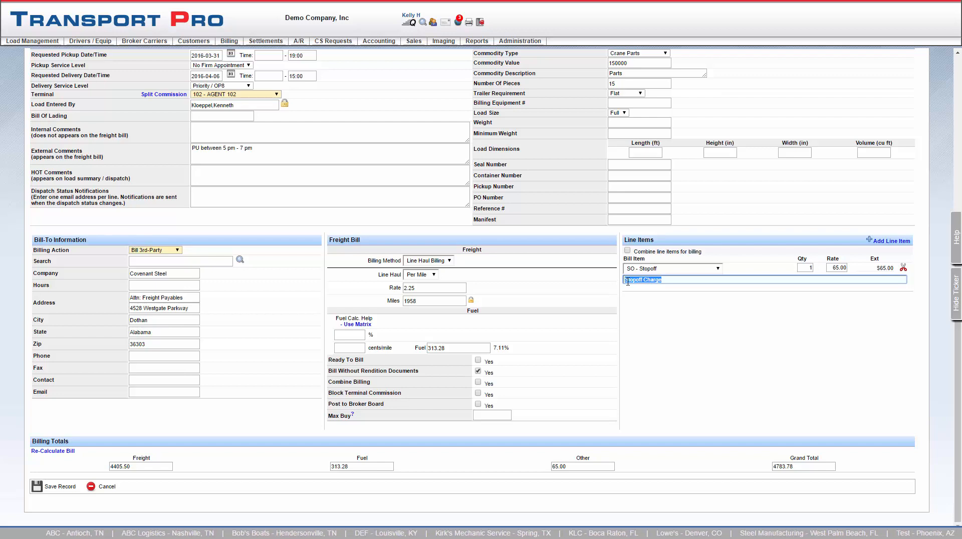
text(SO Charge)
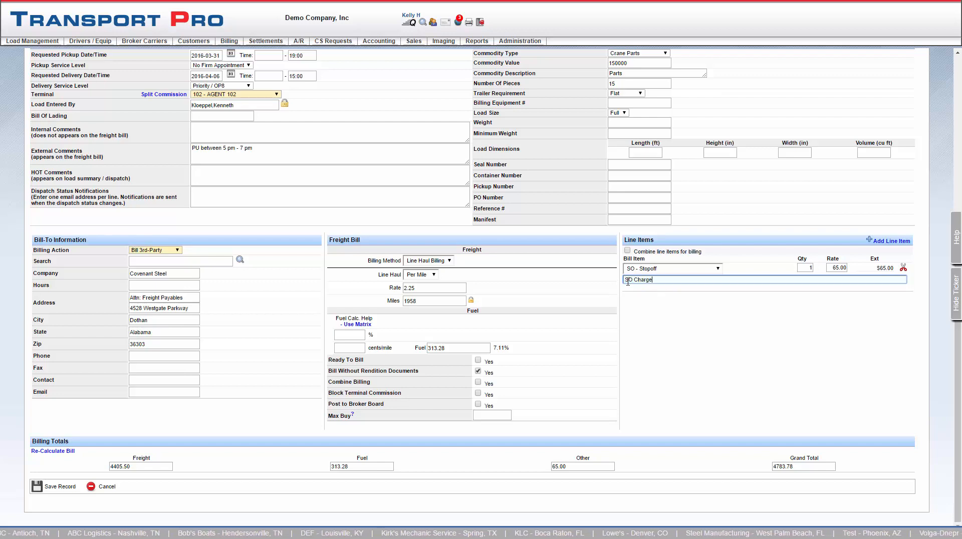
double_click(806, 267)
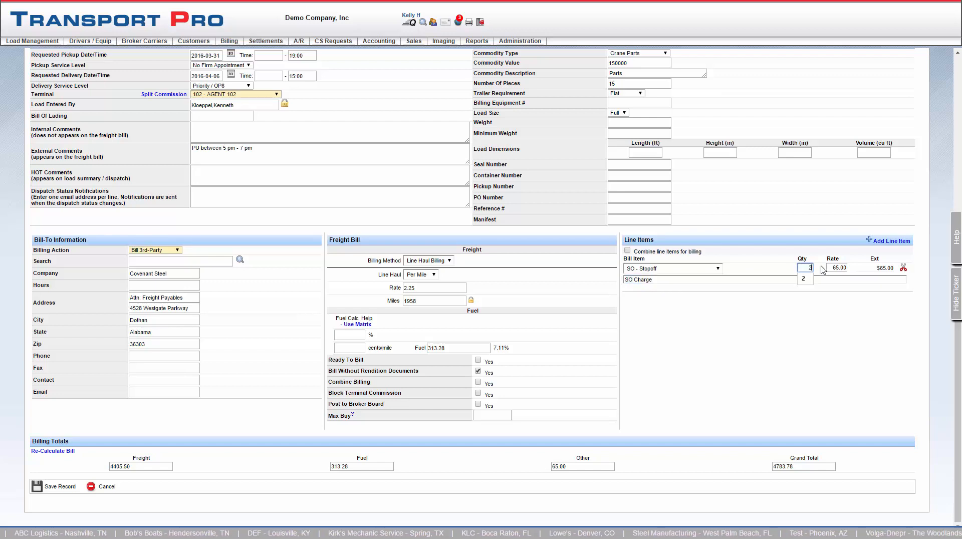
text(2)
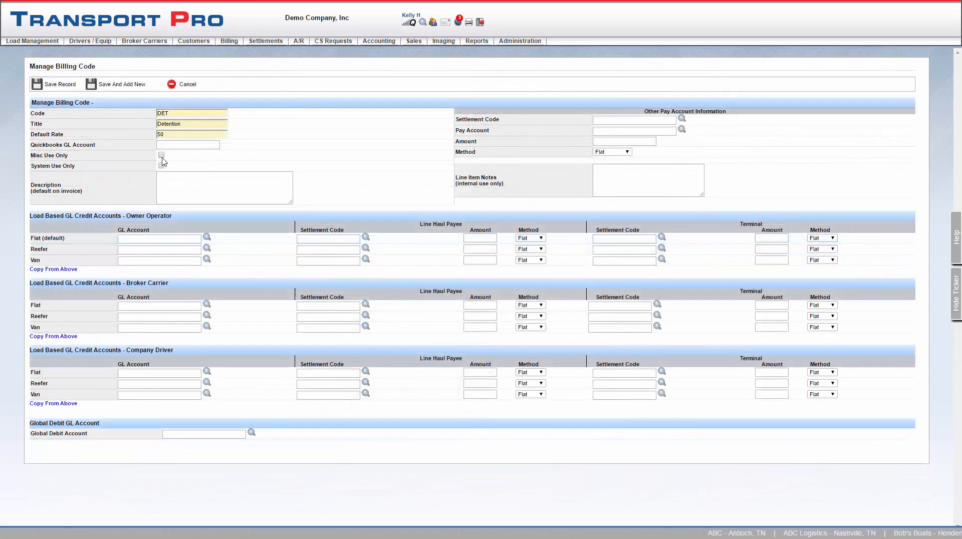
Step: Flag the DET billing code as Misc Use Only
click(162, 155)
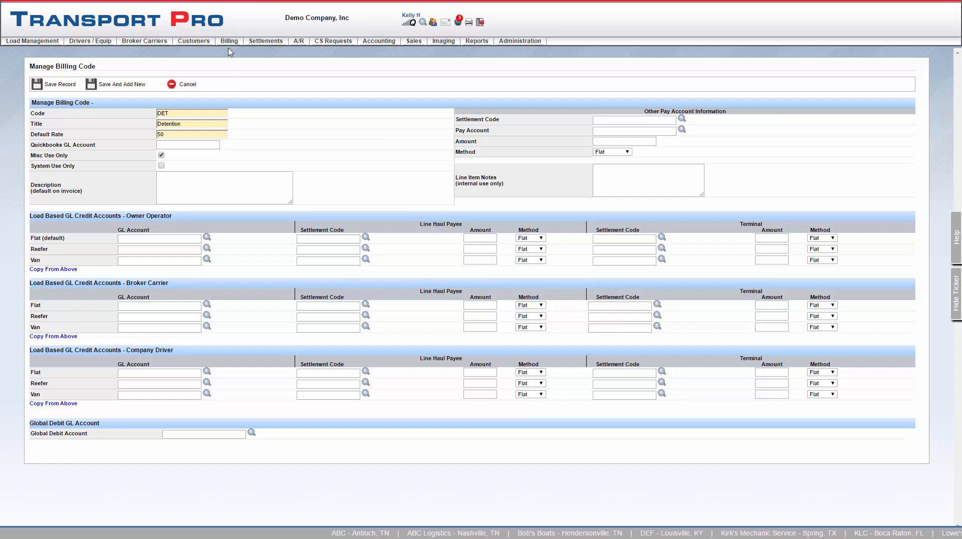
mouse_move(230, 42)
mouse_move(269, 62)
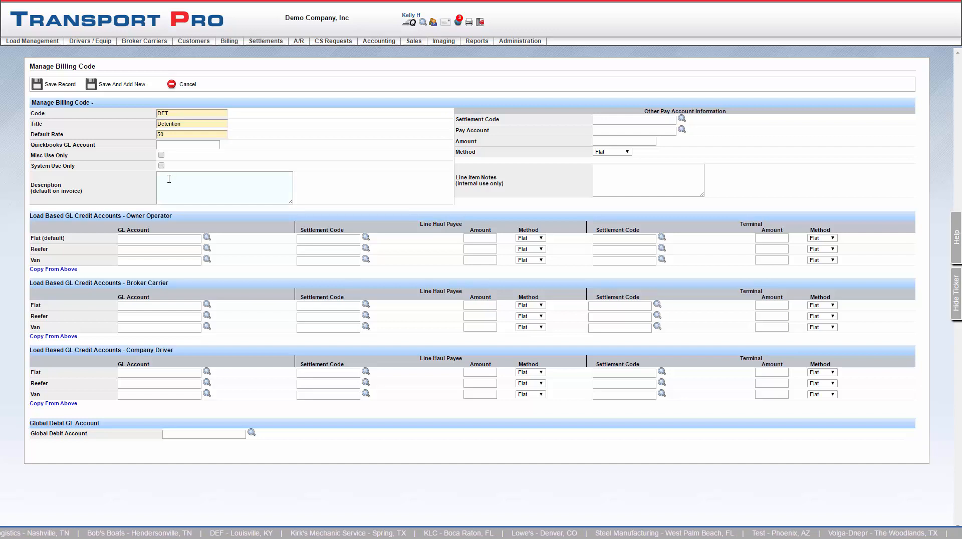
Step: Enter Detention as the billing code's invoice description and assign PJMGT Project Management as its other pay settlement code
click(169, 179)
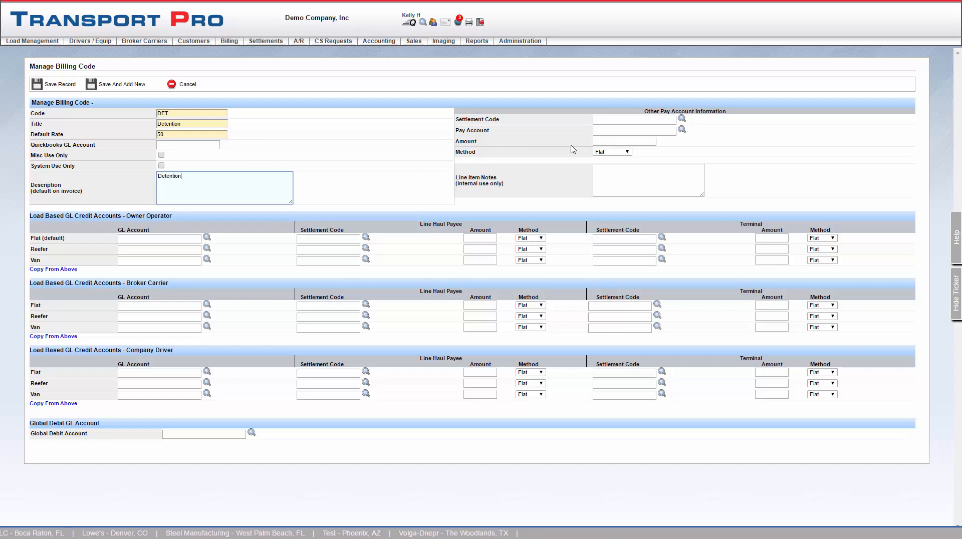
click(612, 121)
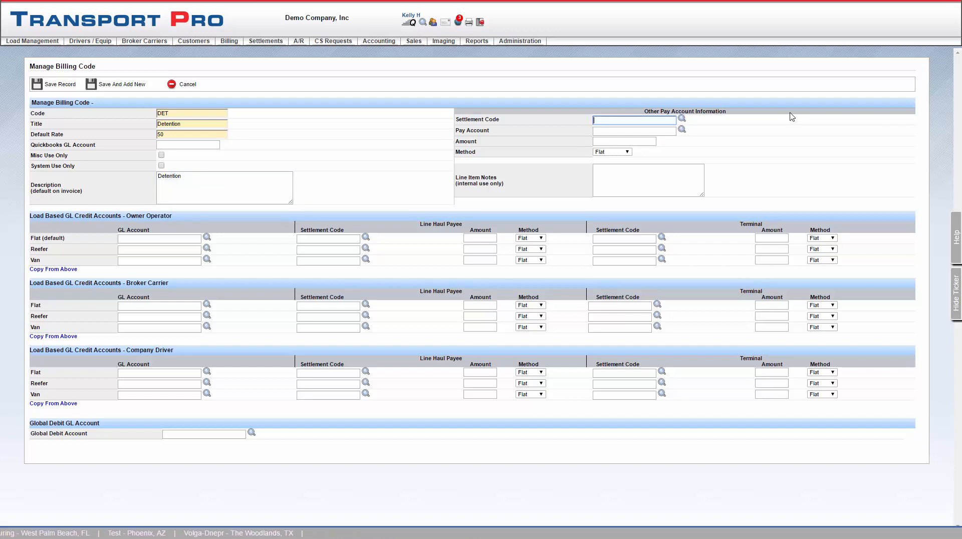
text(p)
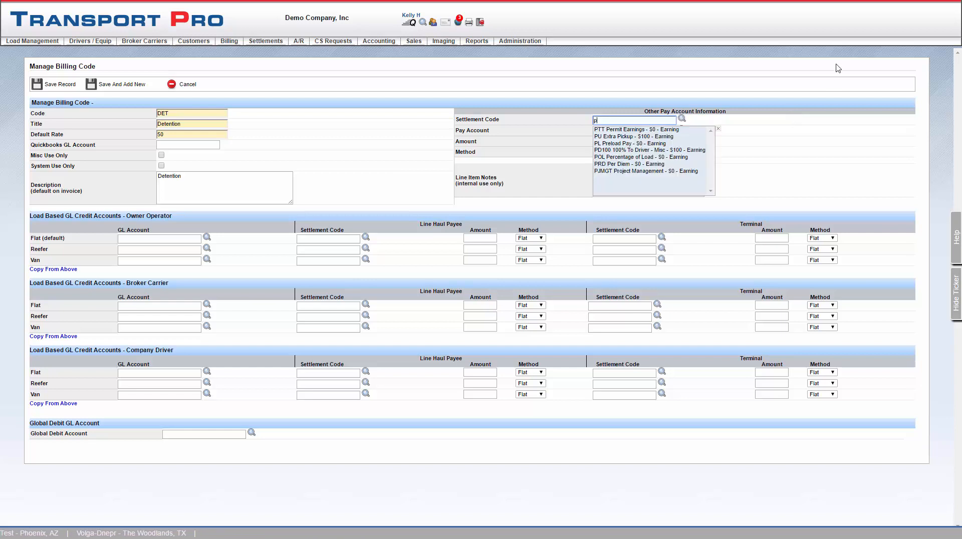
click(690, 171)
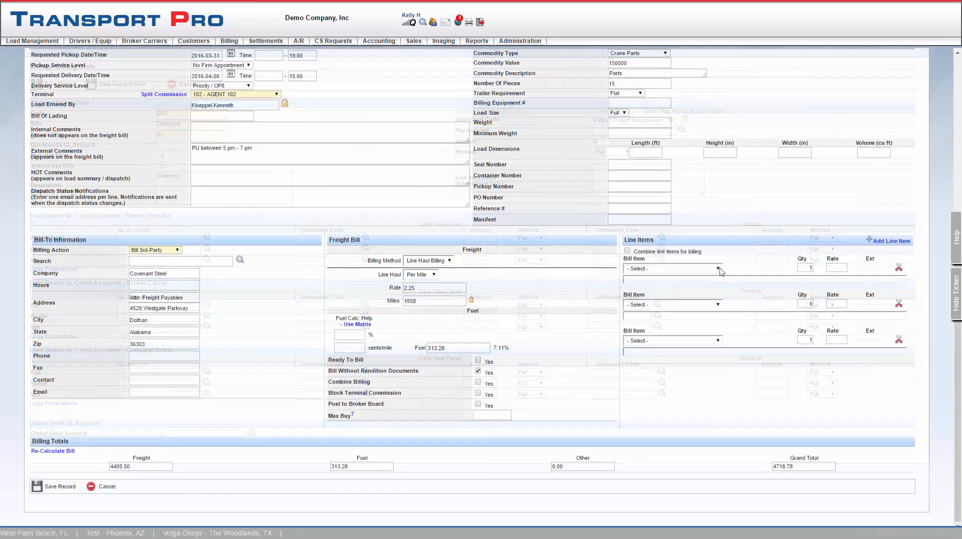
Step: On the load, choose PJMGT - Project Management for the first line item and start filling in who else gets paid
click(719, 269)
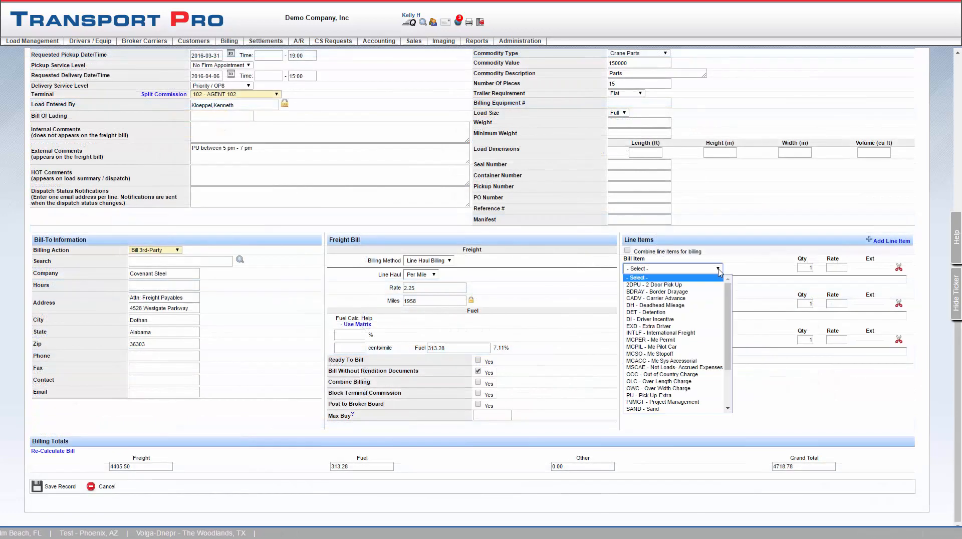
click(701, 402)
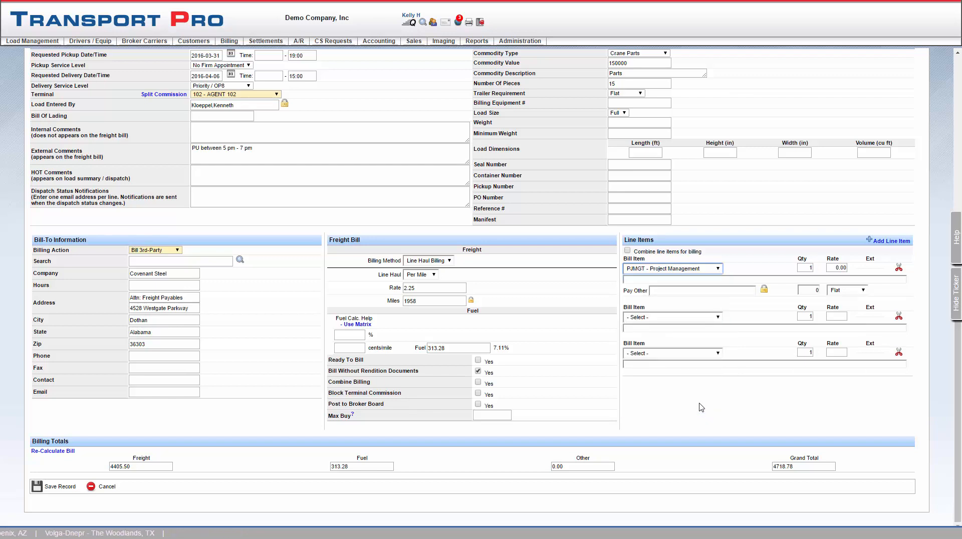
click(682, 292)
Step: Set the billing code's other pay account to the owner's account with a flat amount of 200
text(r Smith (Owner) - 1006)
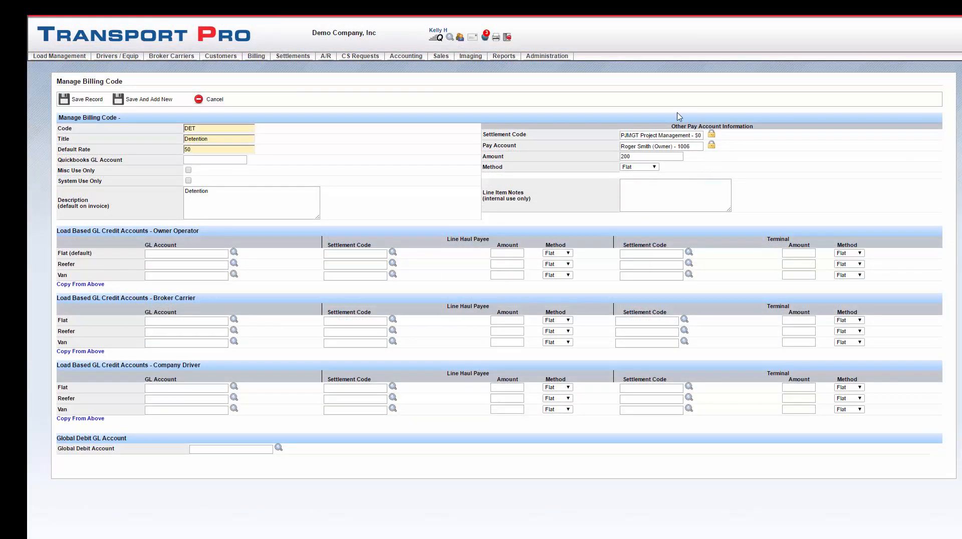
click(626, 167)
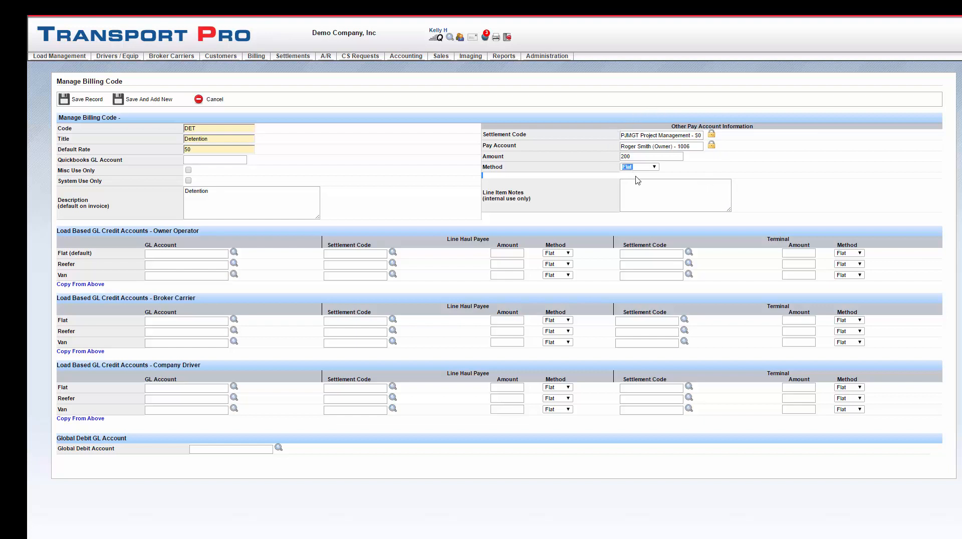
click(685, 171)
Step: Set the owner operator Flat (default) GL account to 32-0-0000 - FRT REV CO DR TK Flat - Line Haul
click(191, 255)
click(186, 254)
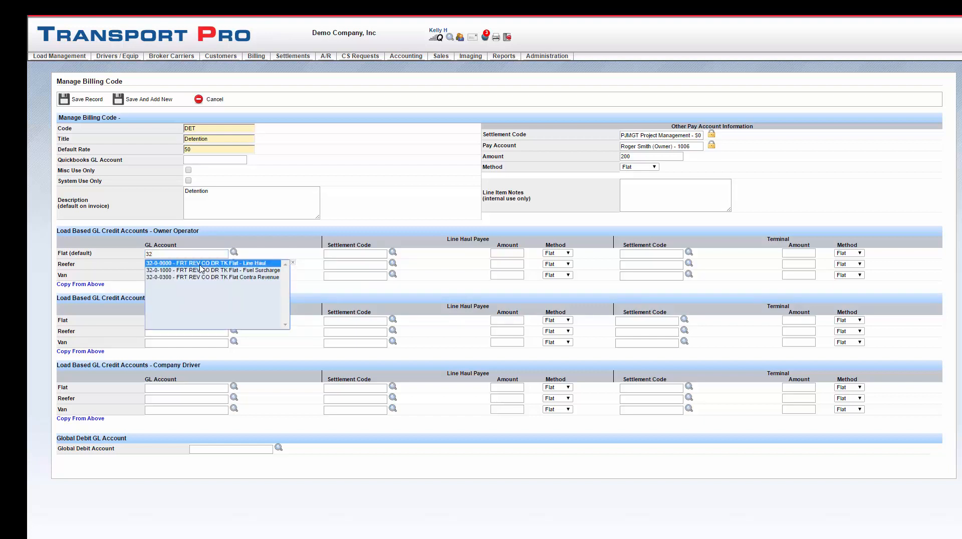
click(200, 263)
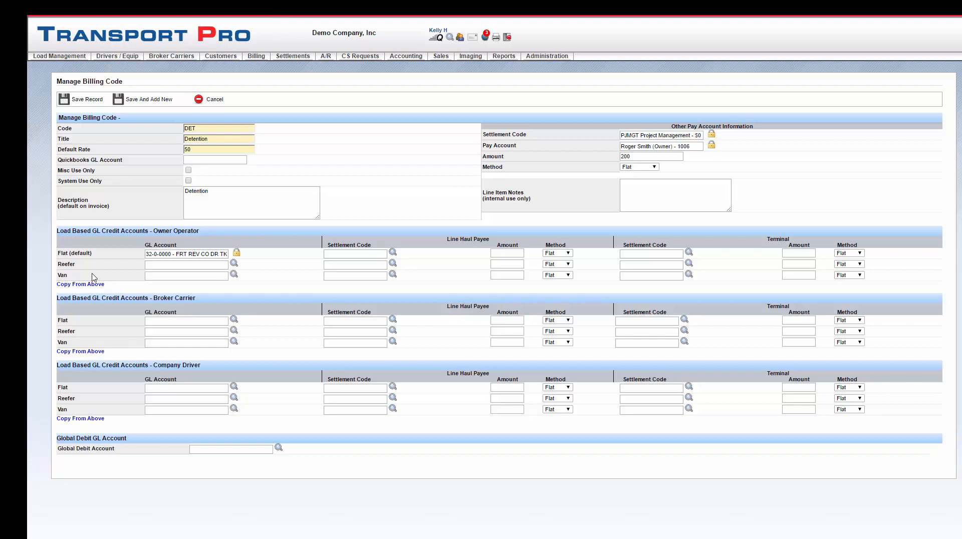
mouse_move(59, 265)
mouse_down()
mouse_move(80, 264)
mouse_move(67, 273)
mouse_up()
click(84, 279)
drag(96, 255, 58, 255)
click(132, 260)
drag(100, 257, 58, 254)
click(100, 265)
Step: Set the owner operator Reefer GL account to 32-0-0000 - FRT REV CO DR TK
click(155, 265)
text(32)
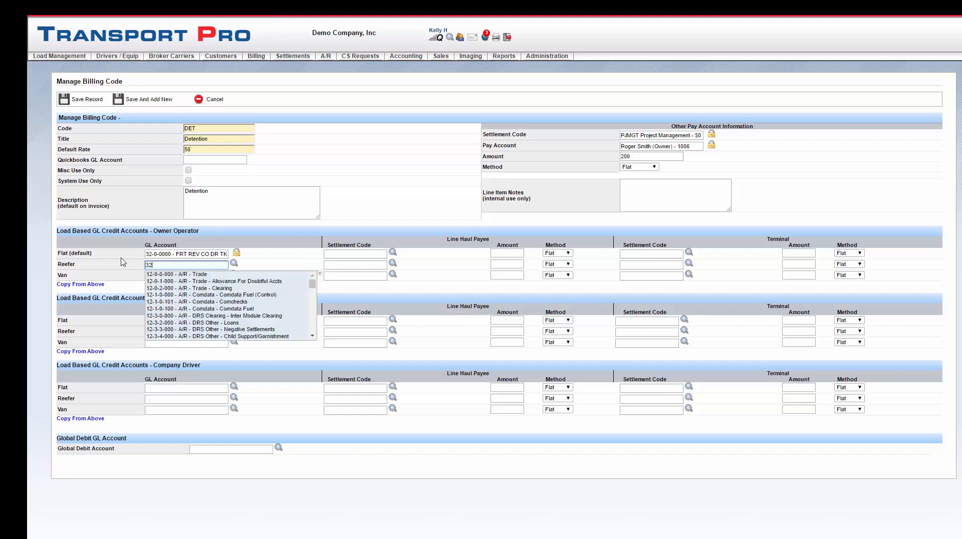
click(231, 277)
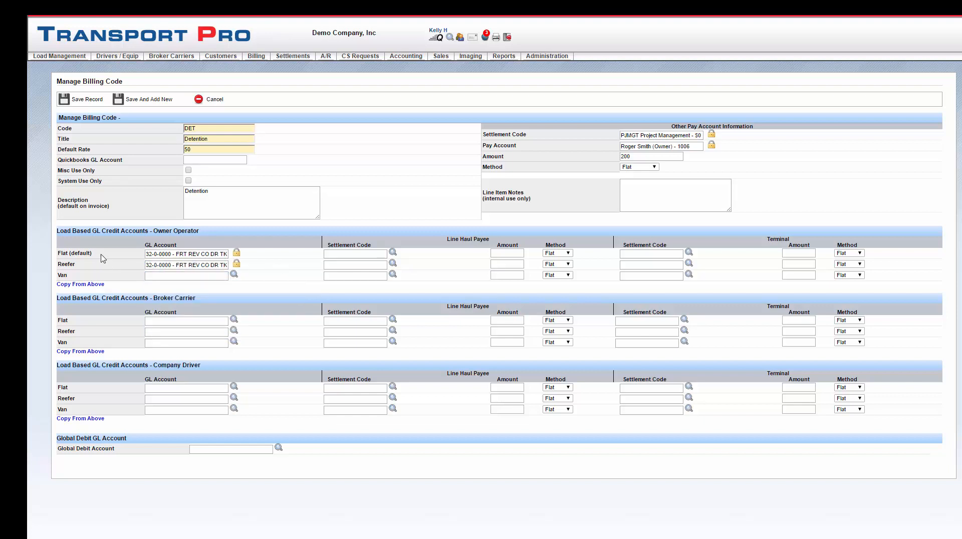
drag(92, 253, 59, 254)
click(119, 257)
Step: For the owner operator Flat row, assign the line haul payee the DET Detention settlement code with an amount of 50
click(345, 261)
click(346, 253)
text(det)
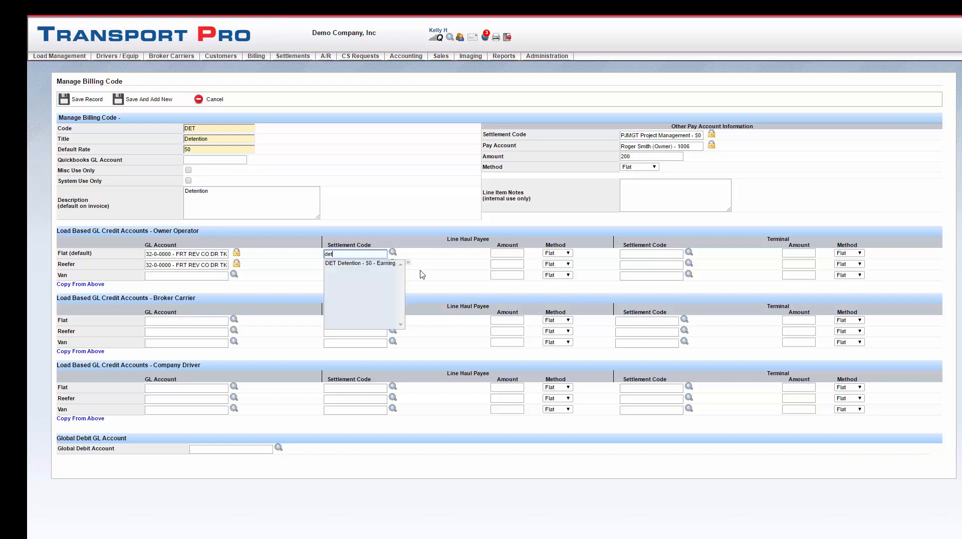
click(386, 264)
drag(503, 254, 466, 256)
text(50)
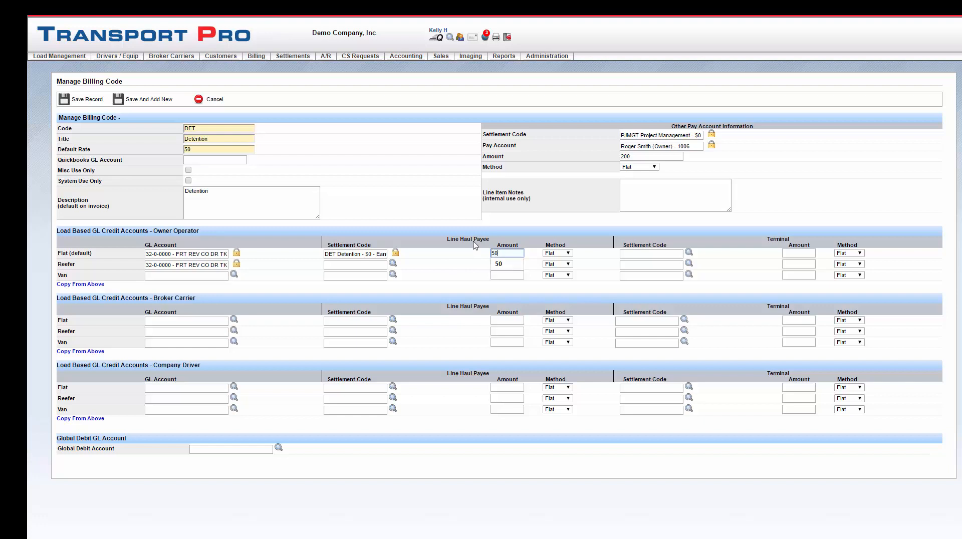
click(539, 268)
Step: Assign the DET Detention settlement code to the terminal in the owner operator Flat row
drag(789, 239, 769, 241)
click(675, 254)
text(d)
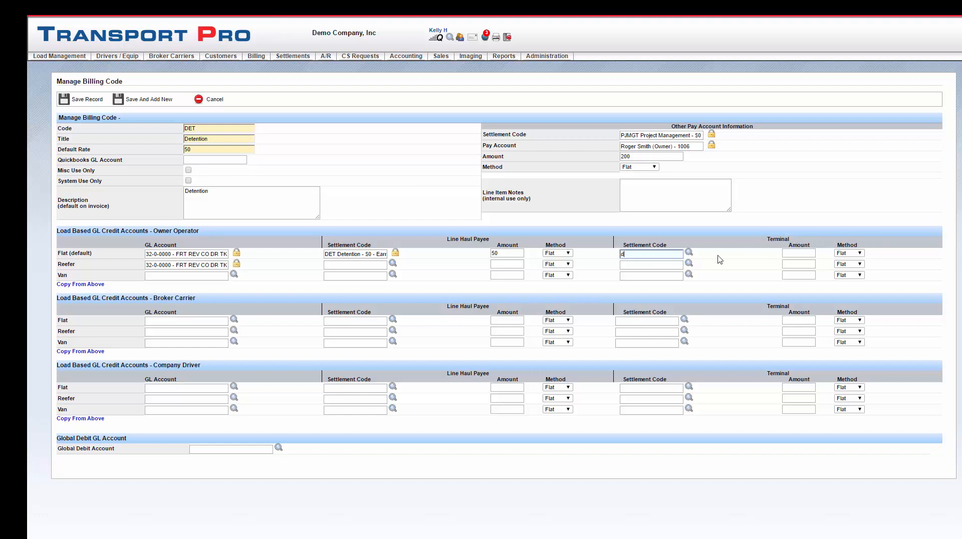
text(et)
click(684, 263)
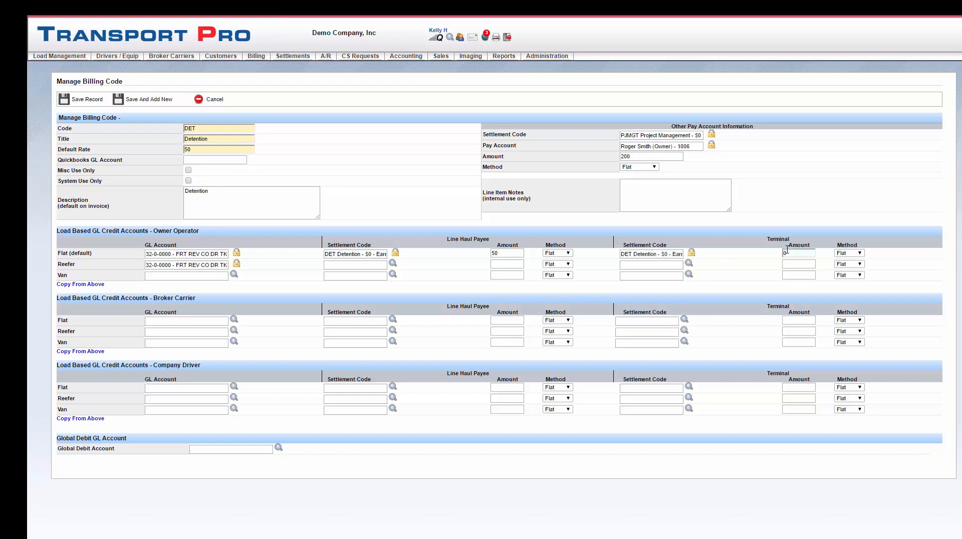
Step: Set the terminal amount in the owner operator Flat (default) row to 50
click(787, 251)
text(50)
click(825, 253)
Step: Look up accounts beginning with 12 and choose an A/R account as the billing code's Global Debit Account
click(225, 450)
text(12)
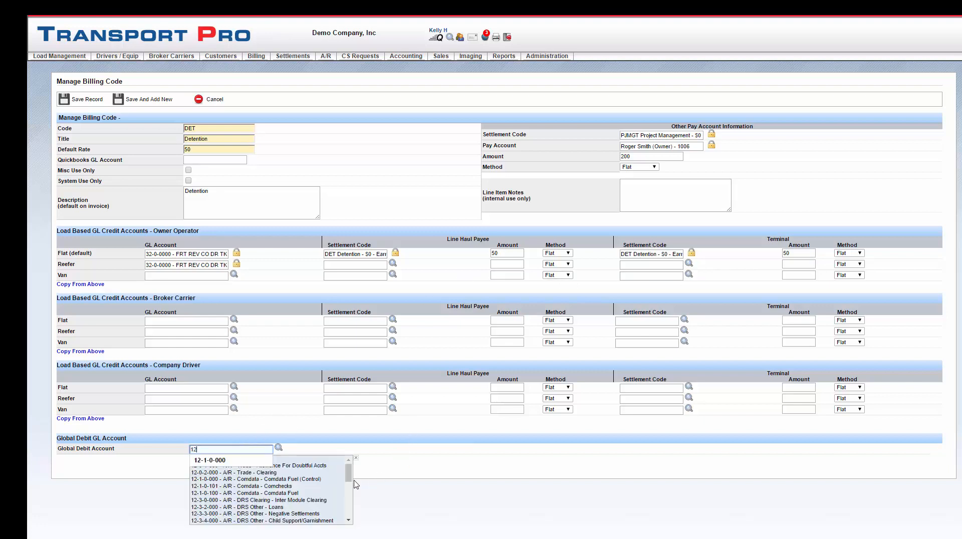
click(283, 461)
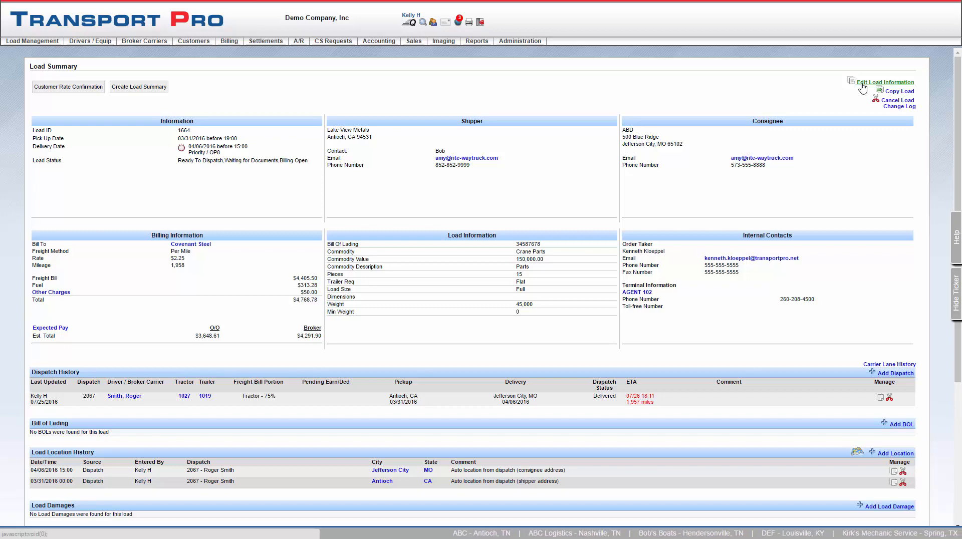
Step: Edit the Lake View Metals load with the DET Detention line item, mark it Ready To Bill and save the record
click(862, 83)
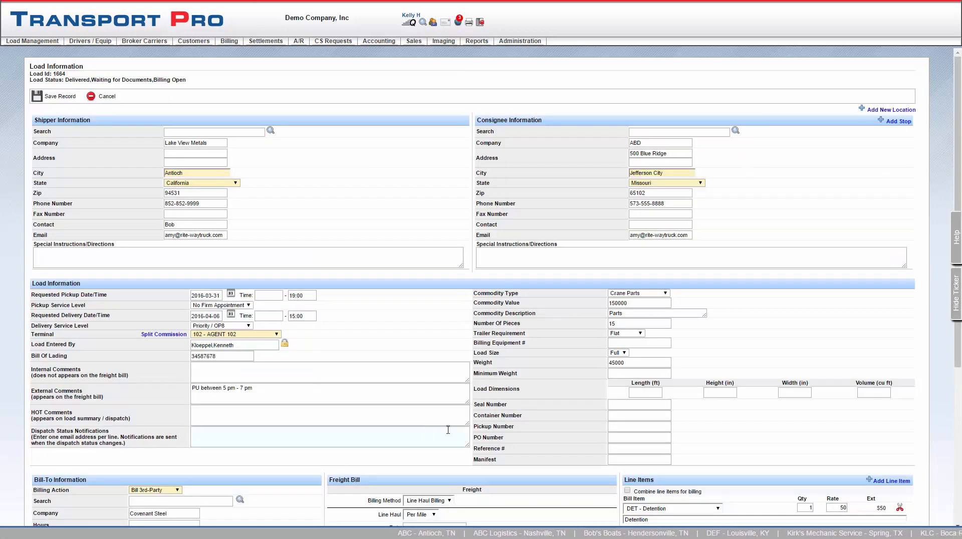
scroll(448, 430, down, 3)
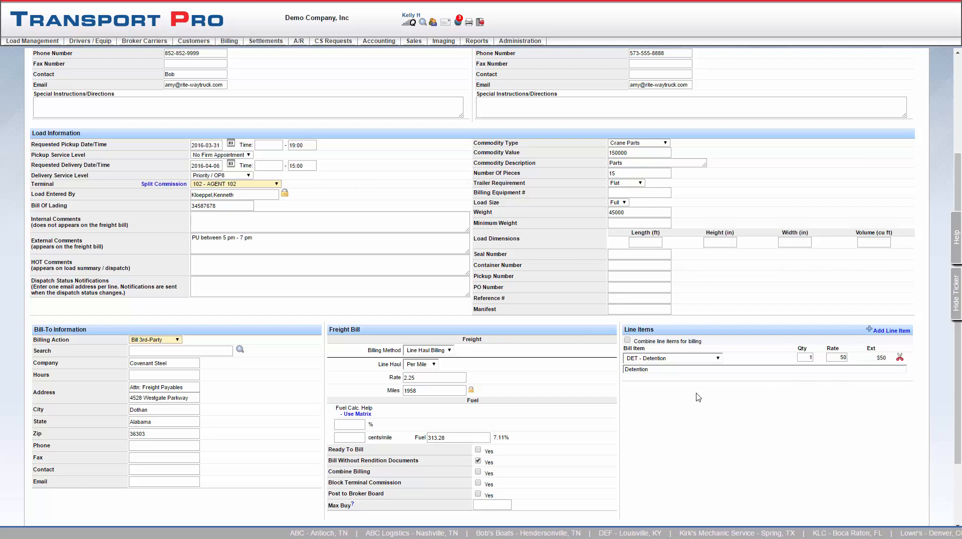
click(478, 451)
click(521, 69)
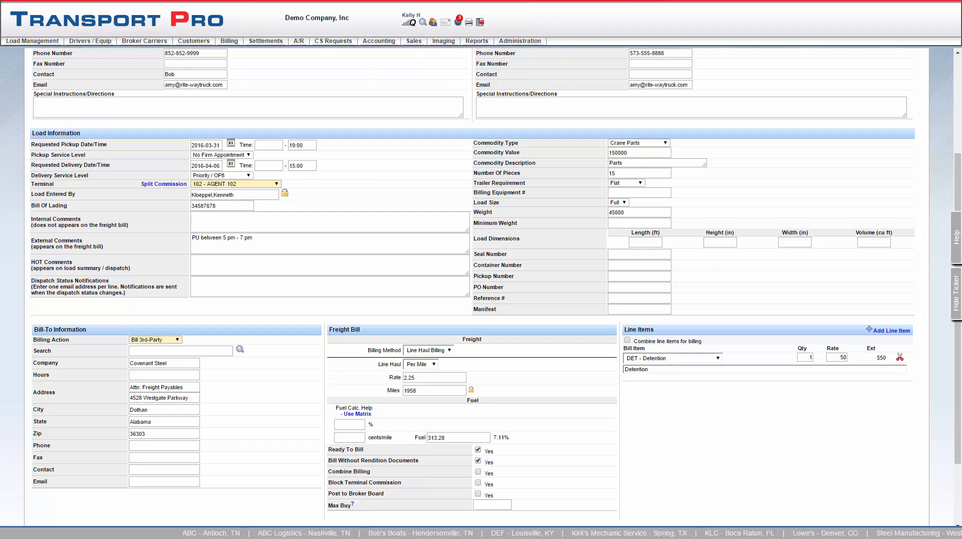
scroll(63, 513, down, 2)
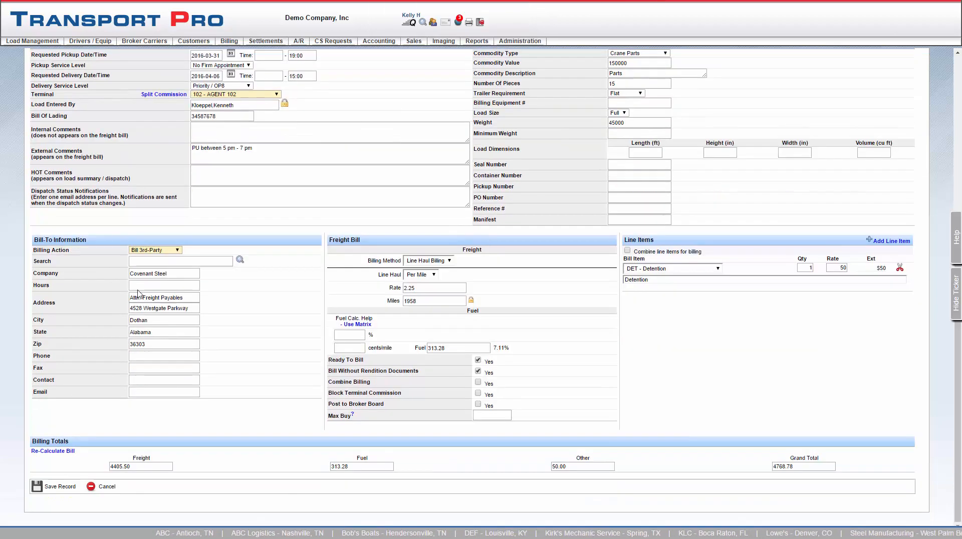
click(66, 492)
Step: Open the pending owner settlement for the load's owner operator and examine a DET Detention line item for tractor 1027
mouse_move(266, 41)
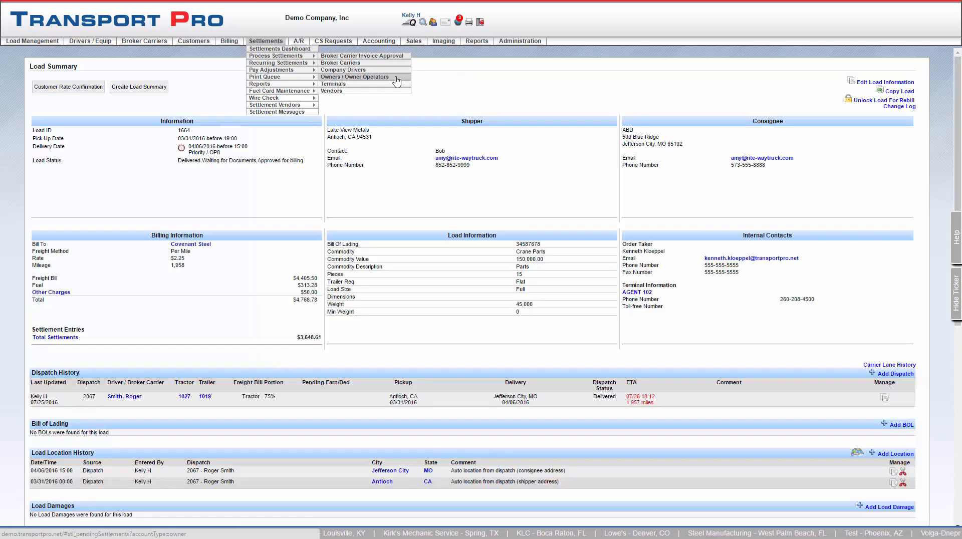
click(396, 79)
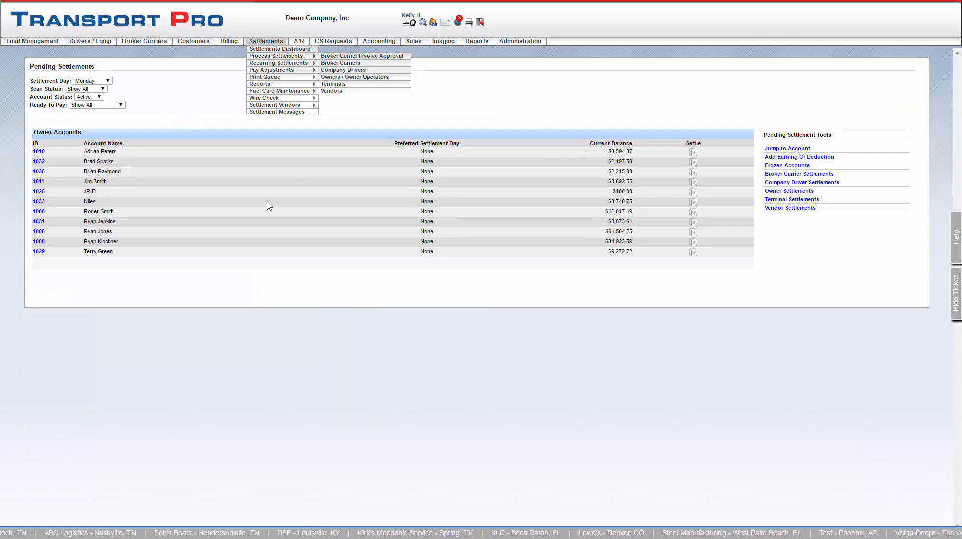
click(694, 213)
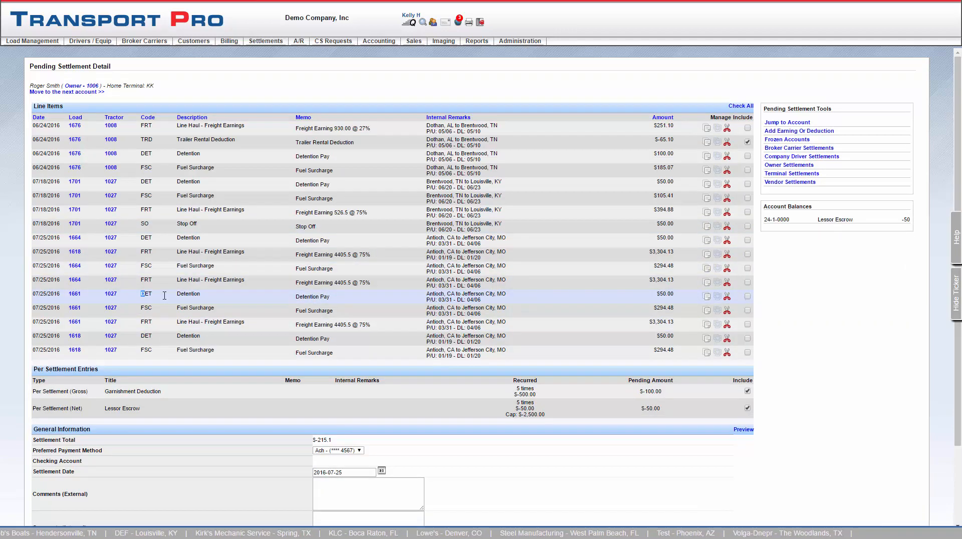
drag(164, 296, 375, 298)
click(392, 302)
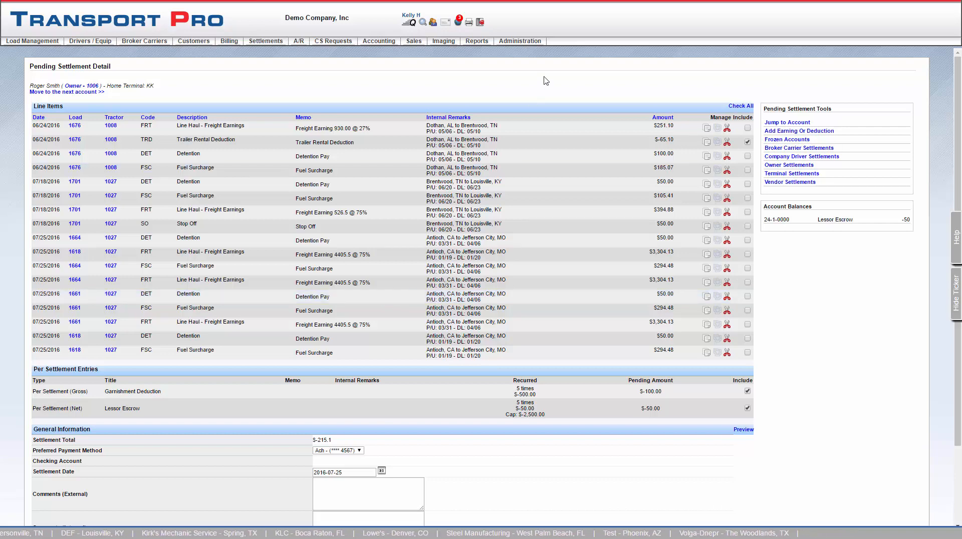
Step: Open the settlement code search to review the existing settlement codes
mouse_move(542, 42)
mouse_move(563, 112)
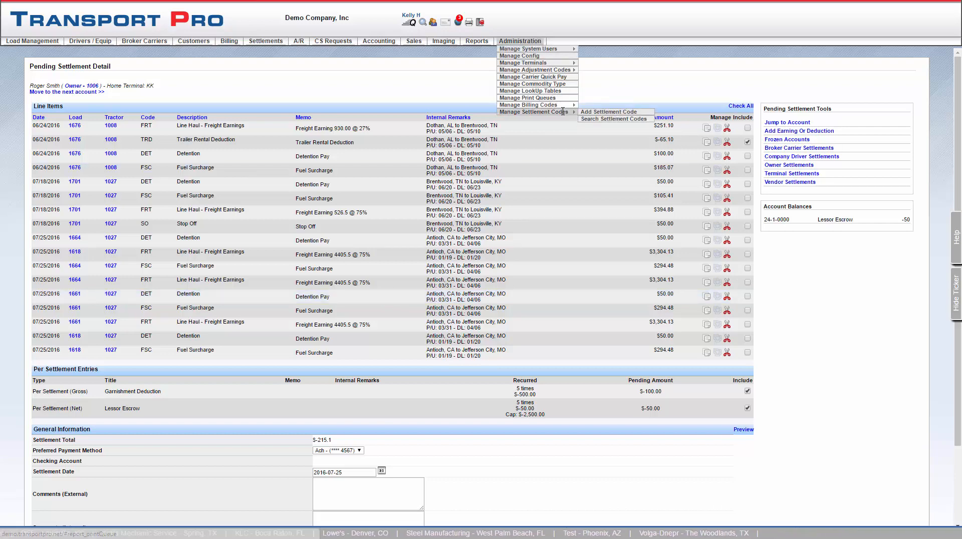
click(603, 120)
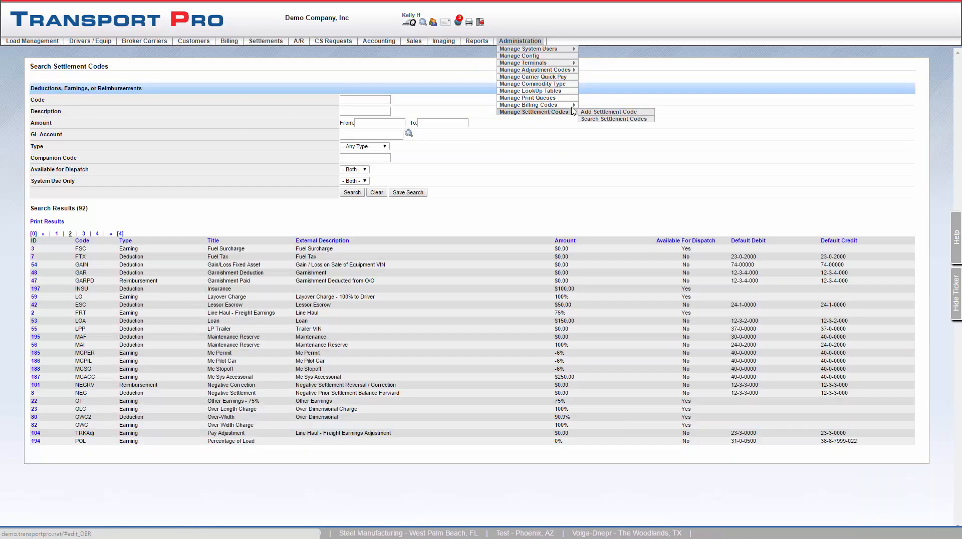
Step: Search the billing codes without any filters and open the 2DPU 2 Door Pick Up code
mouse_move(536, 105)
click(601, 112)
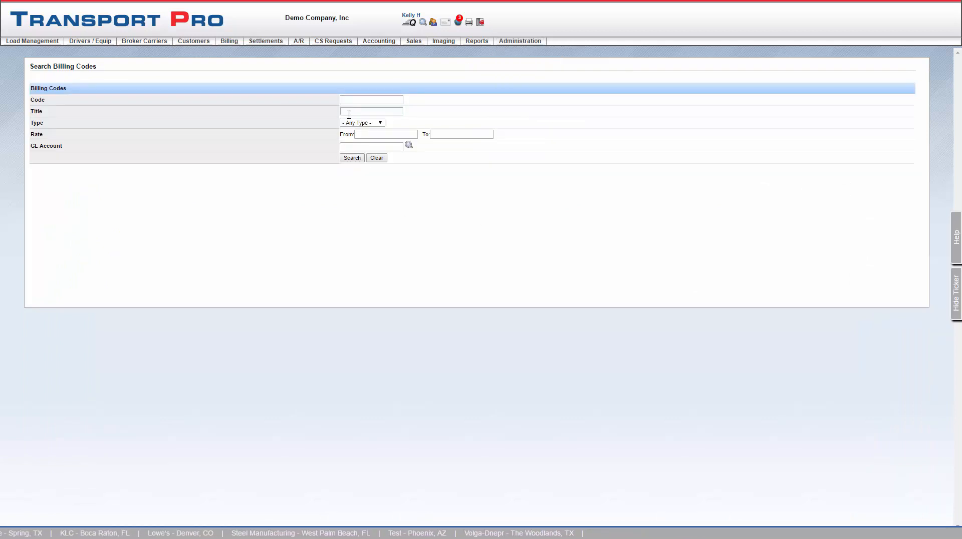
click(369, 146)
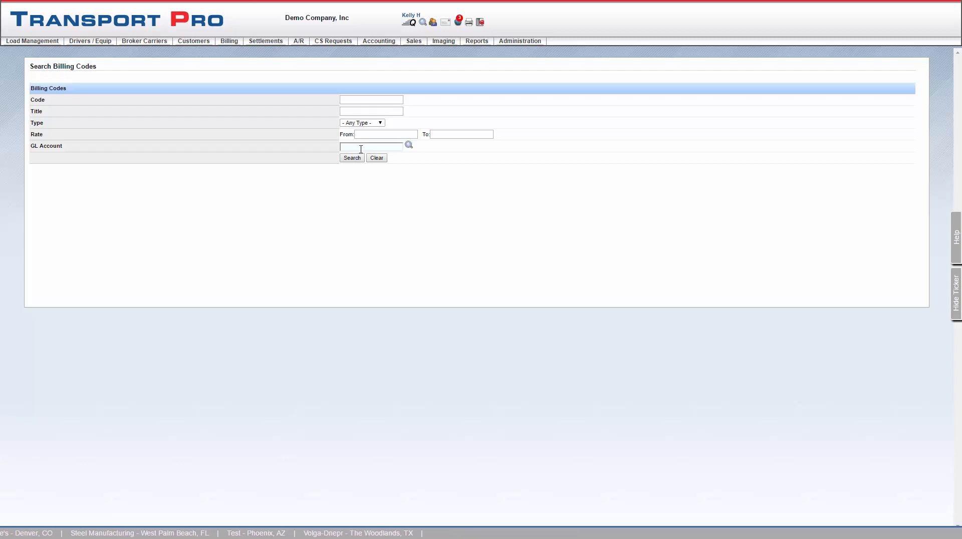
click(358, 159)
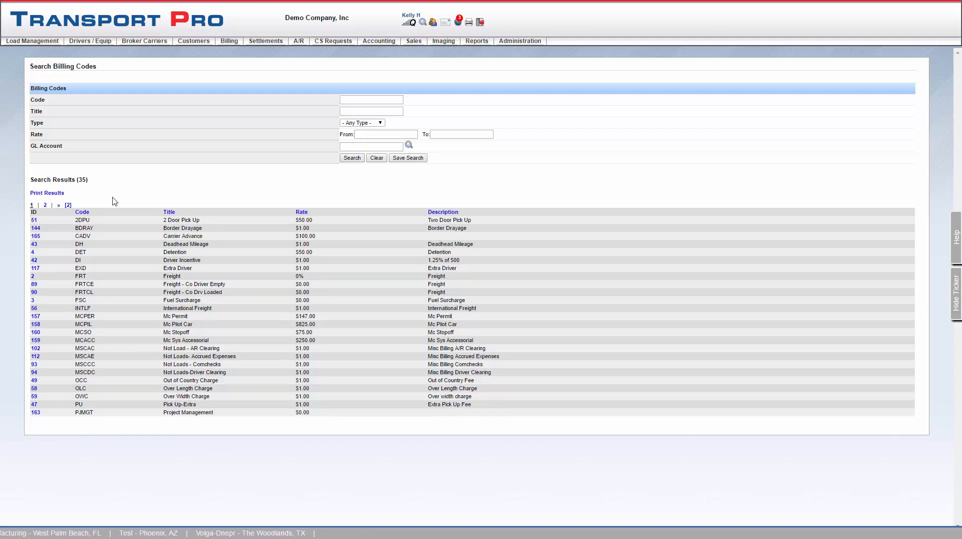
click(33, 221)
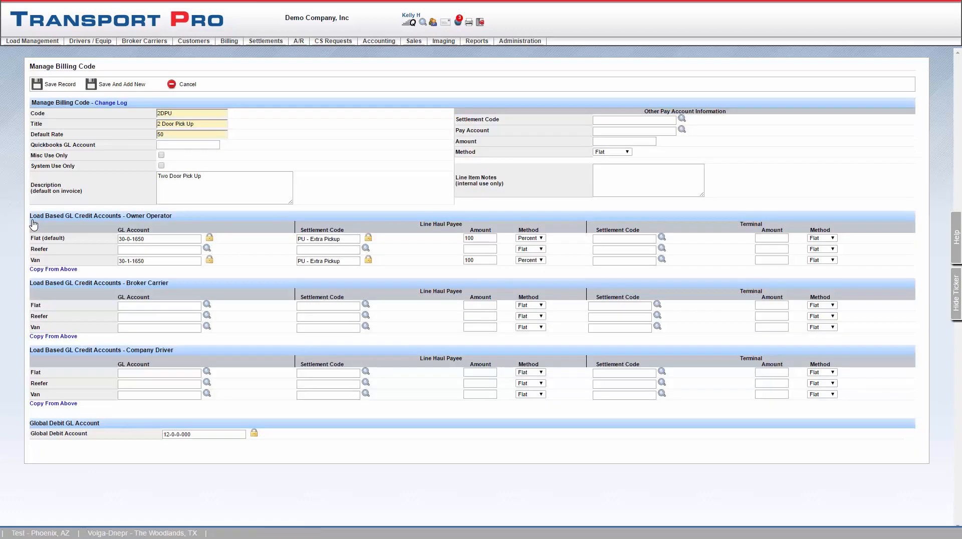